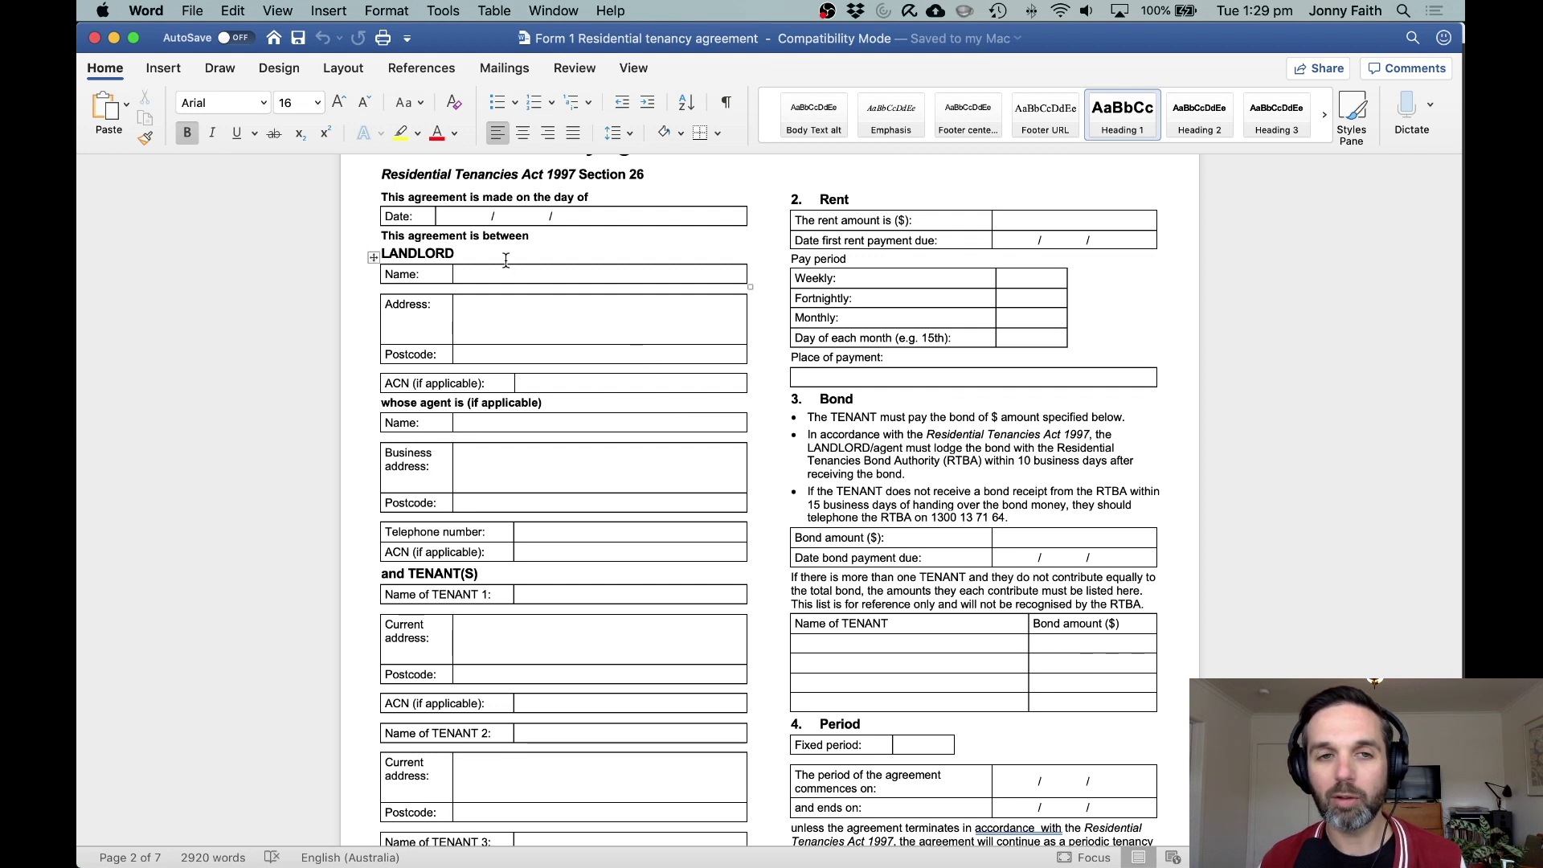
# Step: Enter the landlord's name in the Name cell of the tenancy agreement table
pyautogui.click(456, 218)
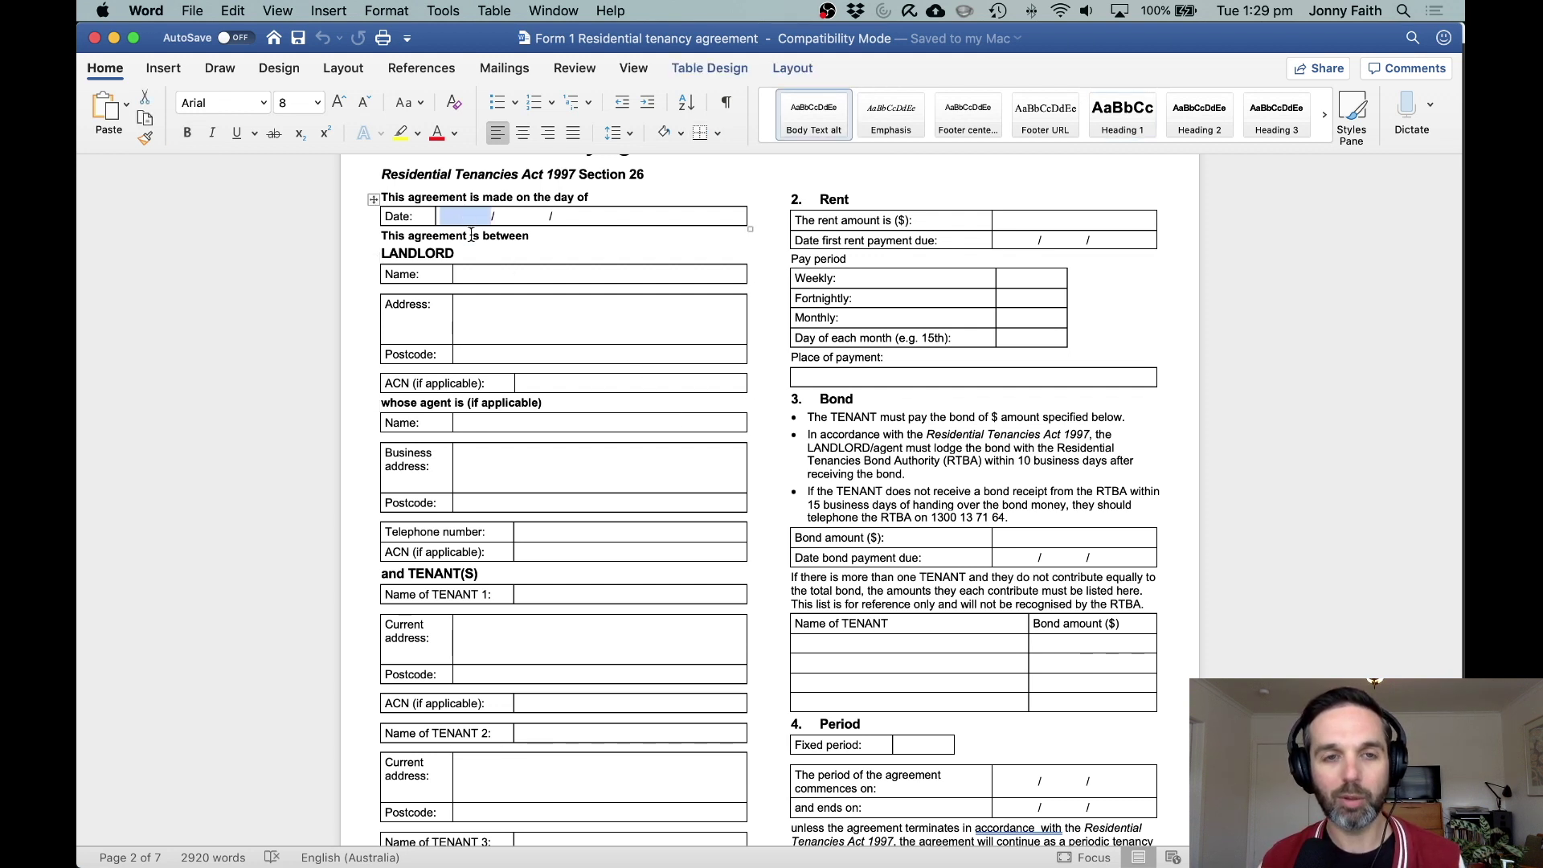
pyautogui.click(476, 278)
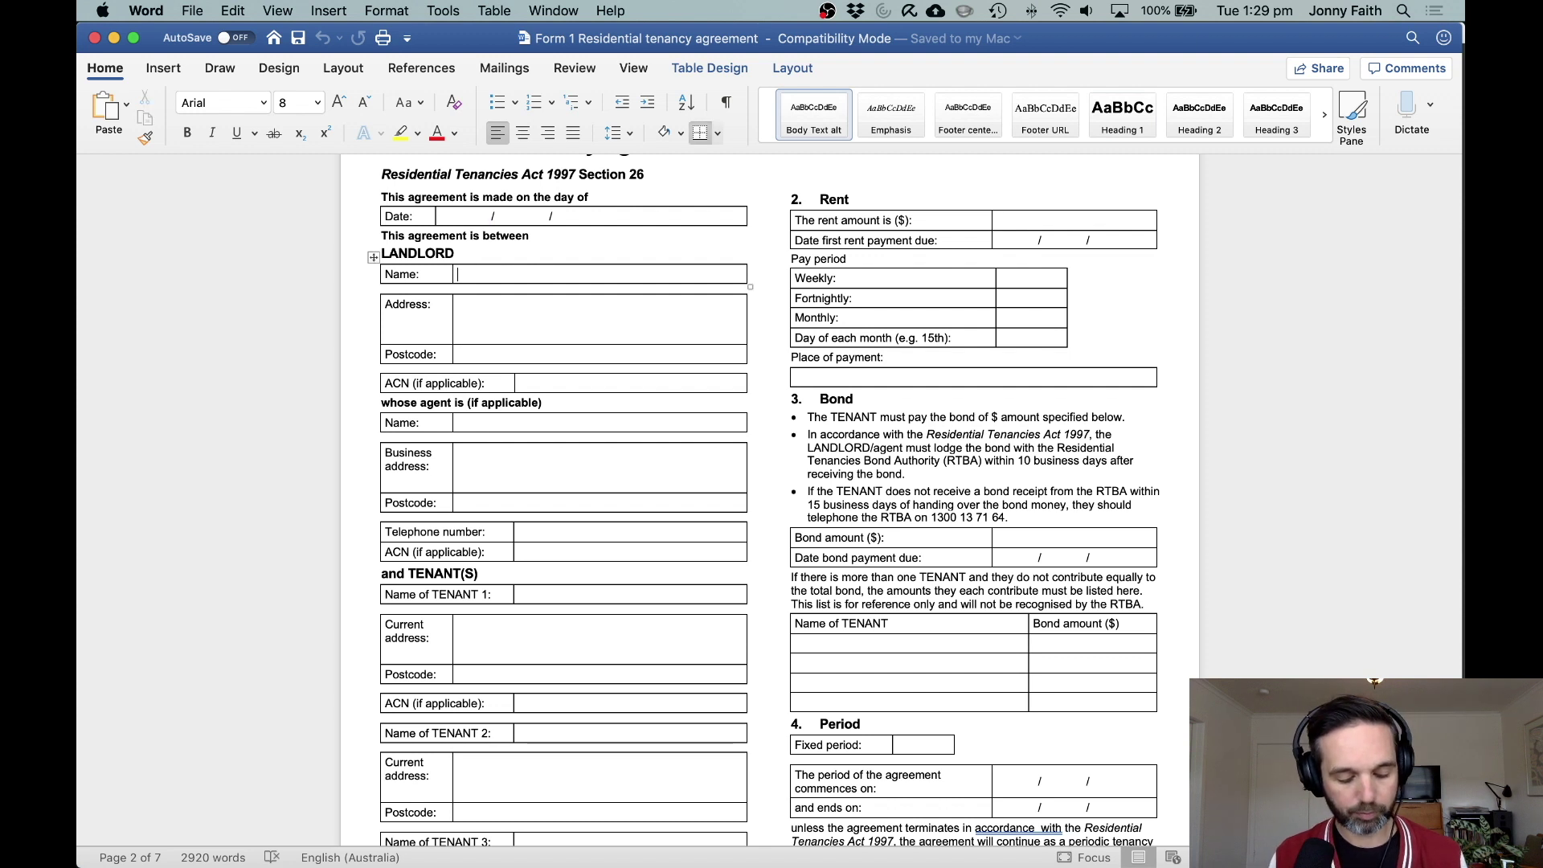
pyautogui.write('Sam Smith')
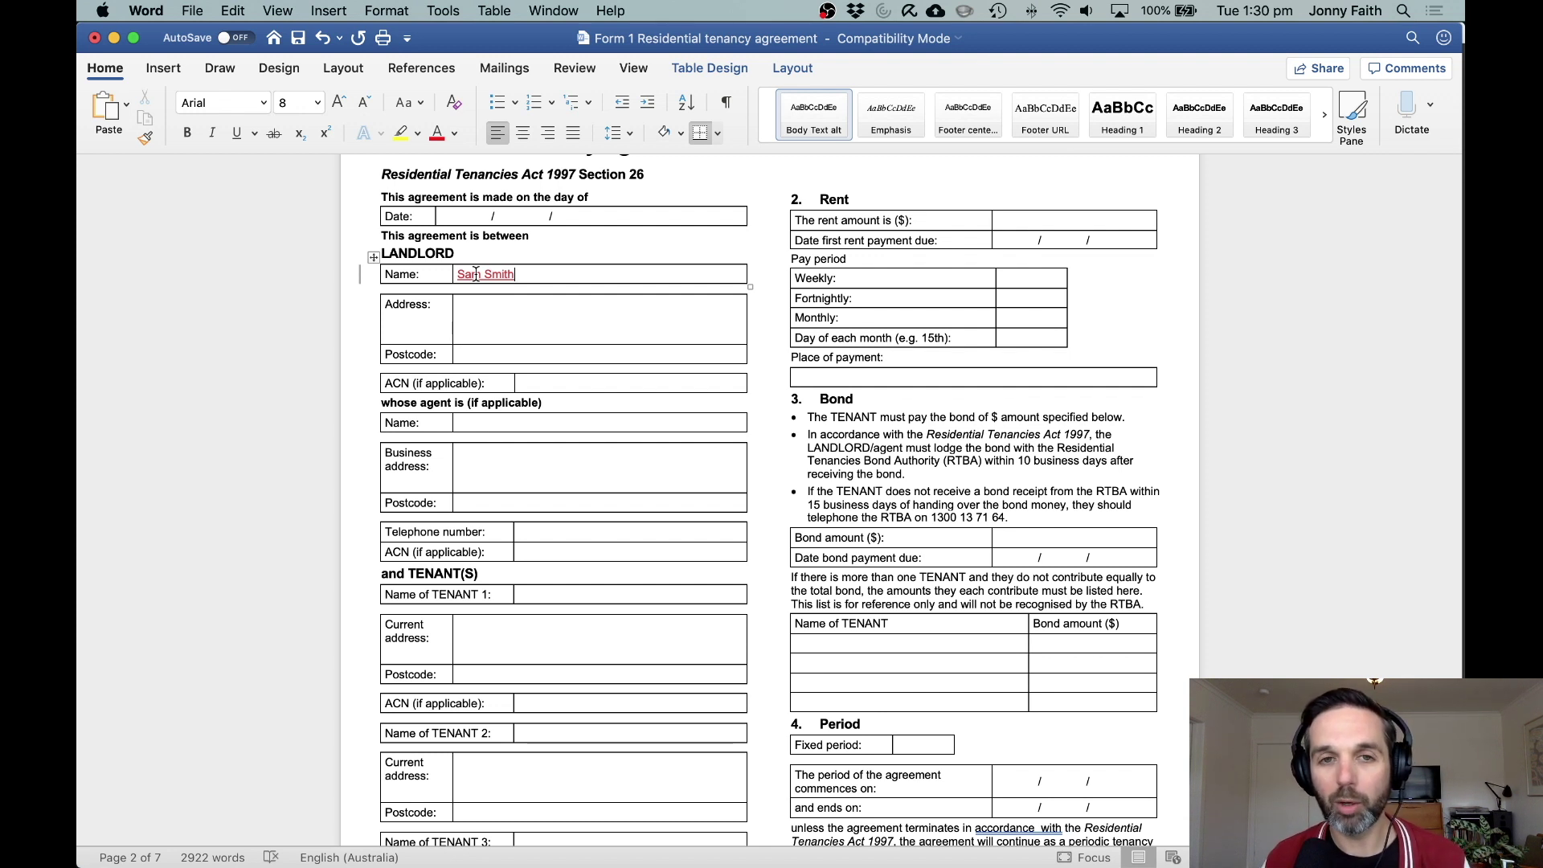
# Step: Review the available formats in Save As, then cancel without saving a copy
pyautogui.click(191, 12)
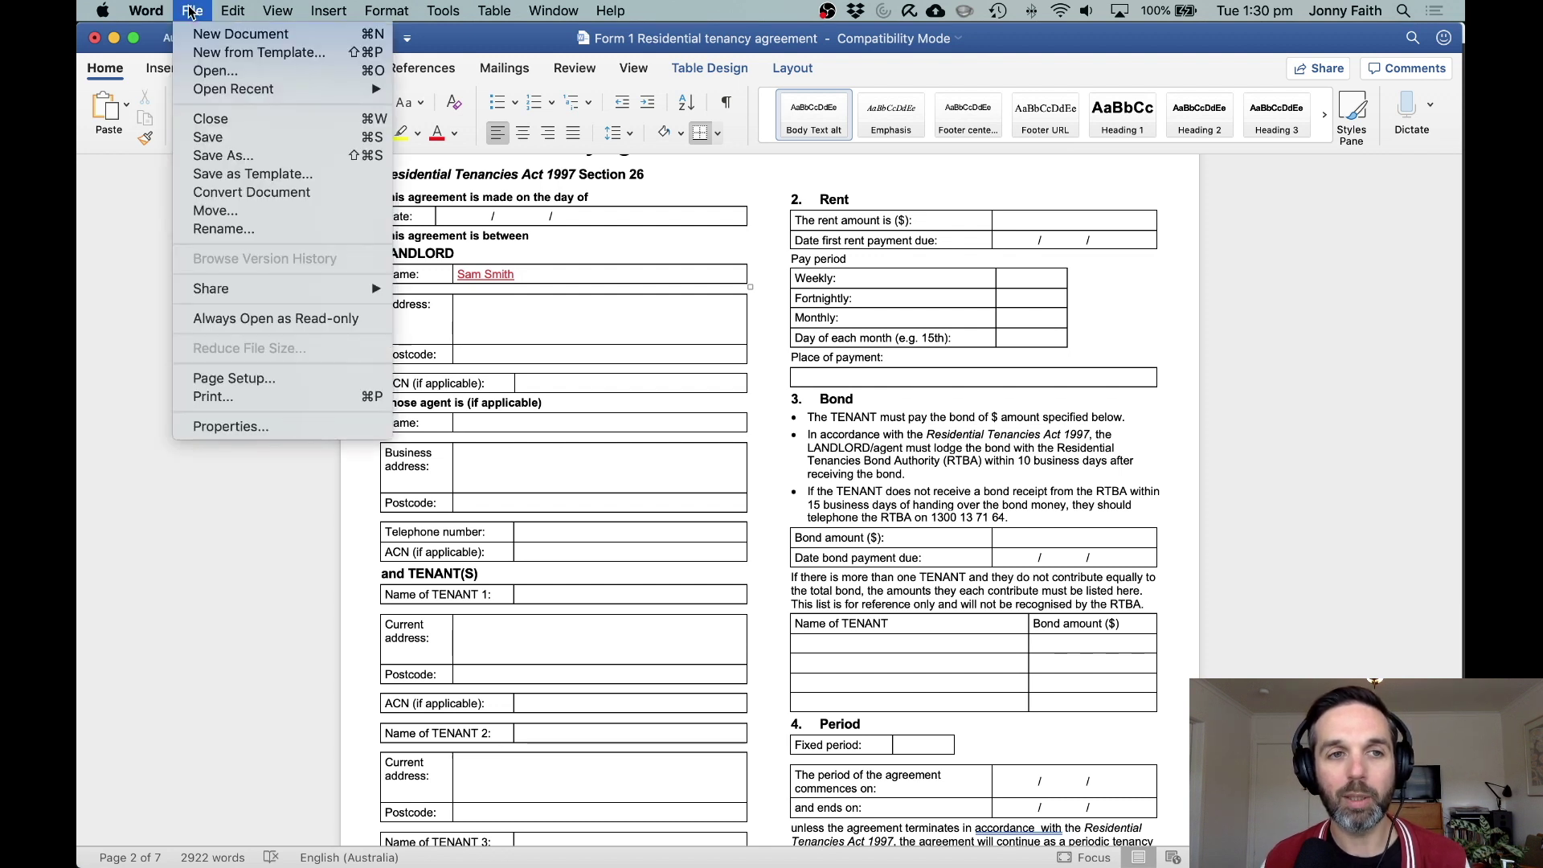
pyautogui.click(235, 156)
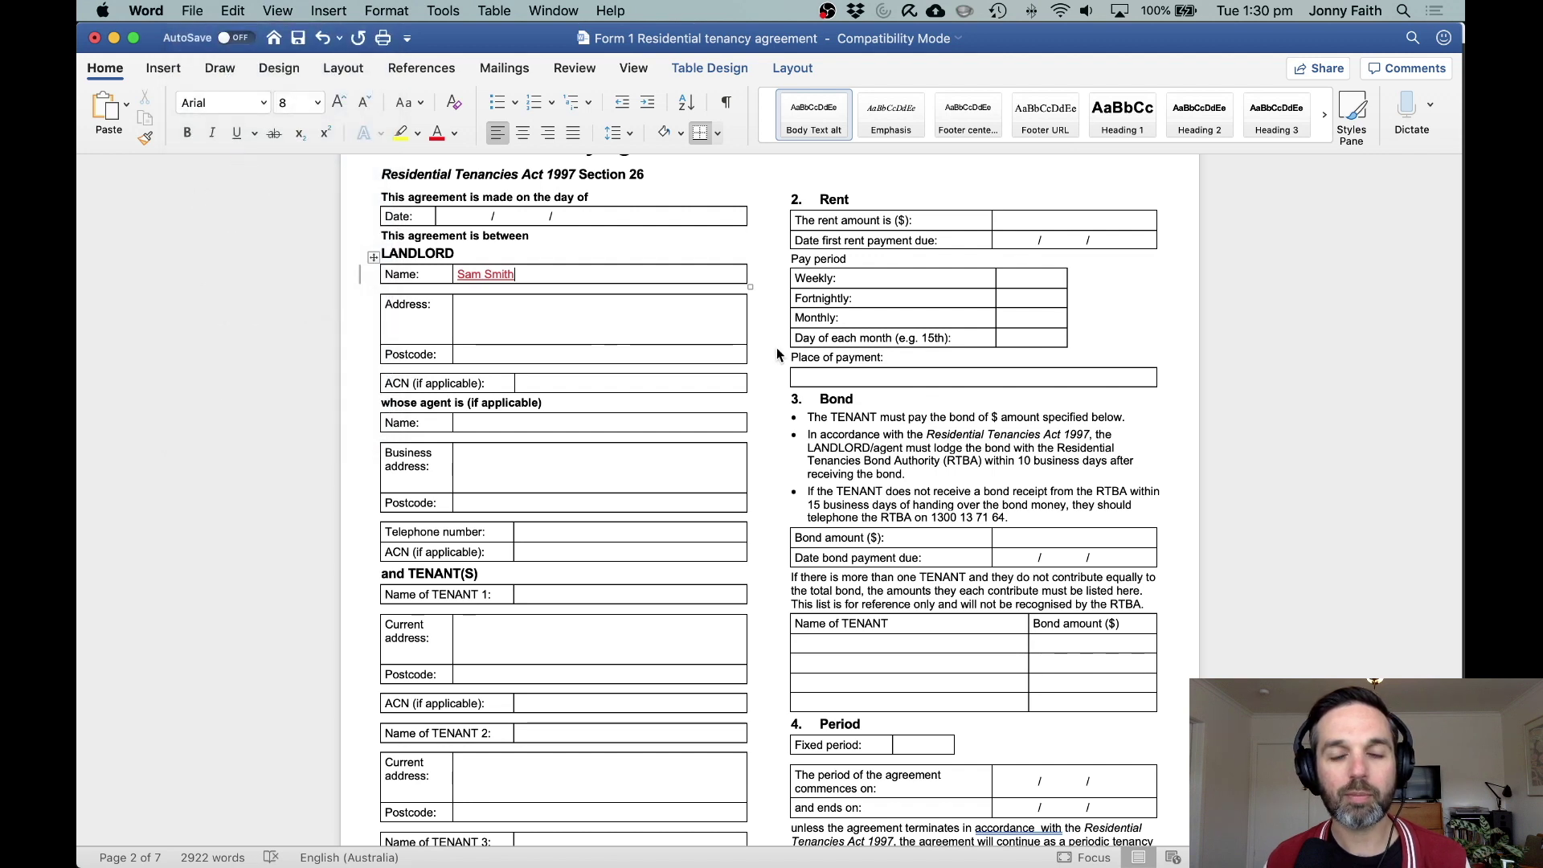
pyautogui.click(820, 403)
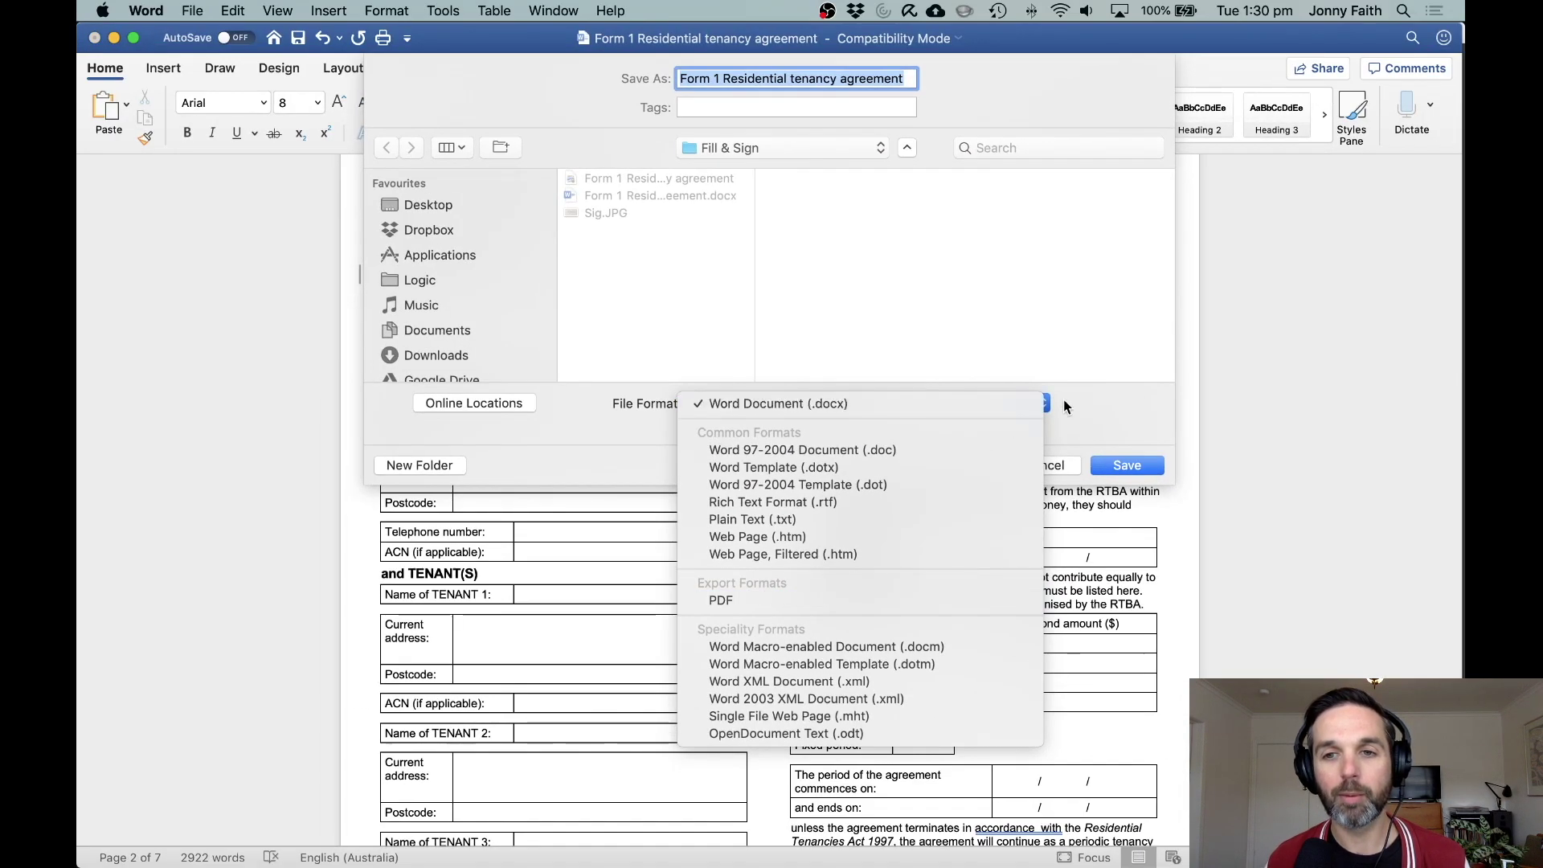
pyautogui.click(1054, 454)
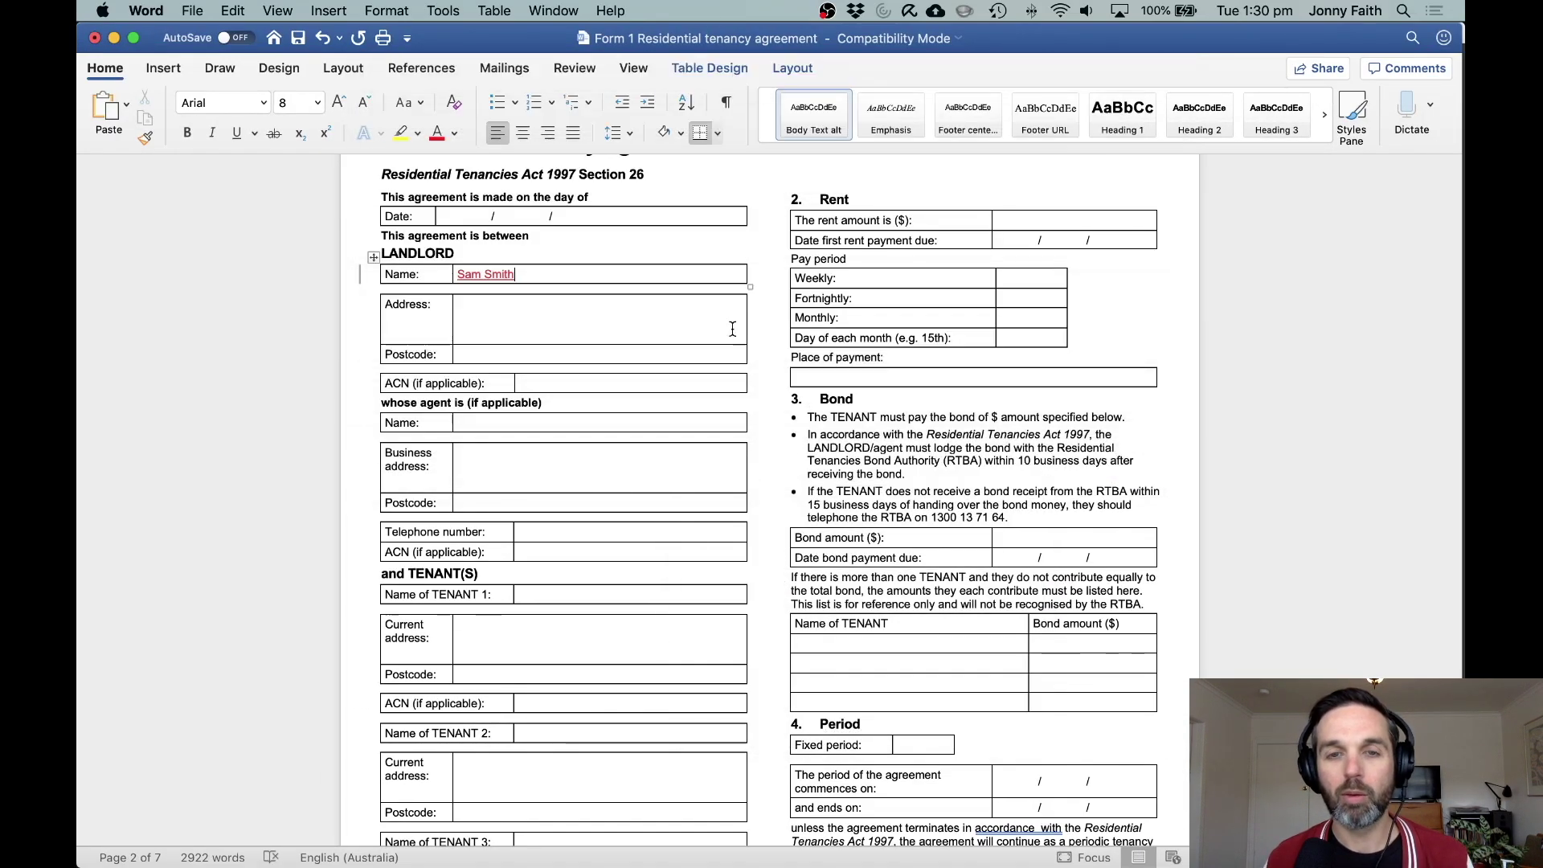
# Step: Switch to Firefox showing the acrobat.adobe.com PDF reader download page
pyautogui.press('super+Tab')
pyautogui.press('super+Tab')
pyautogui.press('super+Tab')
pyautogui.press('super+Tab')
pyautogui.press('super+Tab')
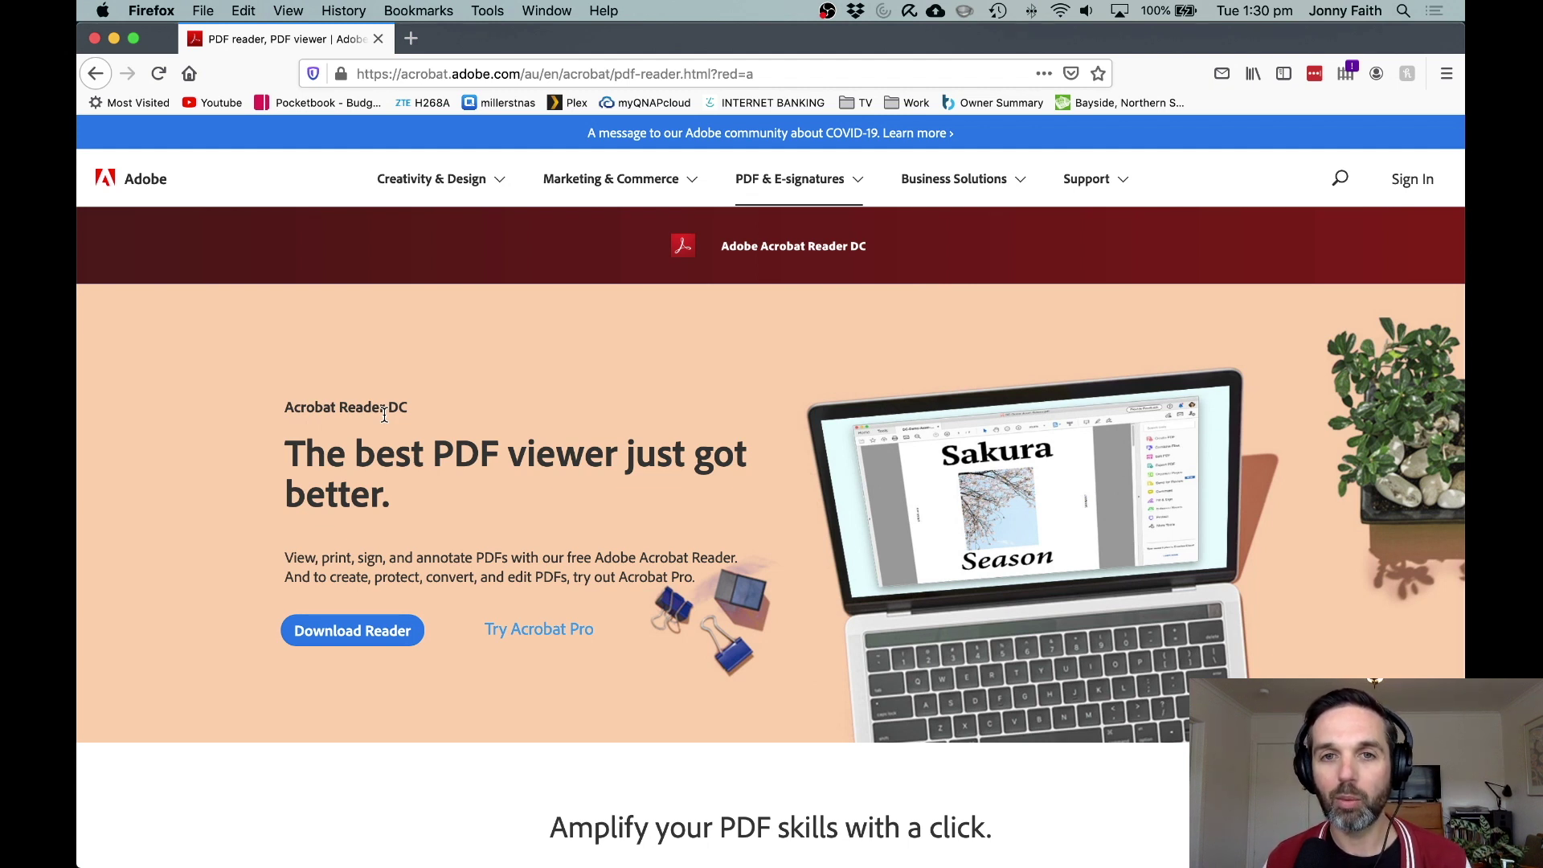
# Step: Start Fill & Sign for yourself and enter a name in the landlord Name field
pyautogui.press('super+Tab')
pyautogui.press('super+Tab')
pyautogui.press('super+Tab')
pyautogui.press('super+Tab')
pyautogui.press('super+Tab')
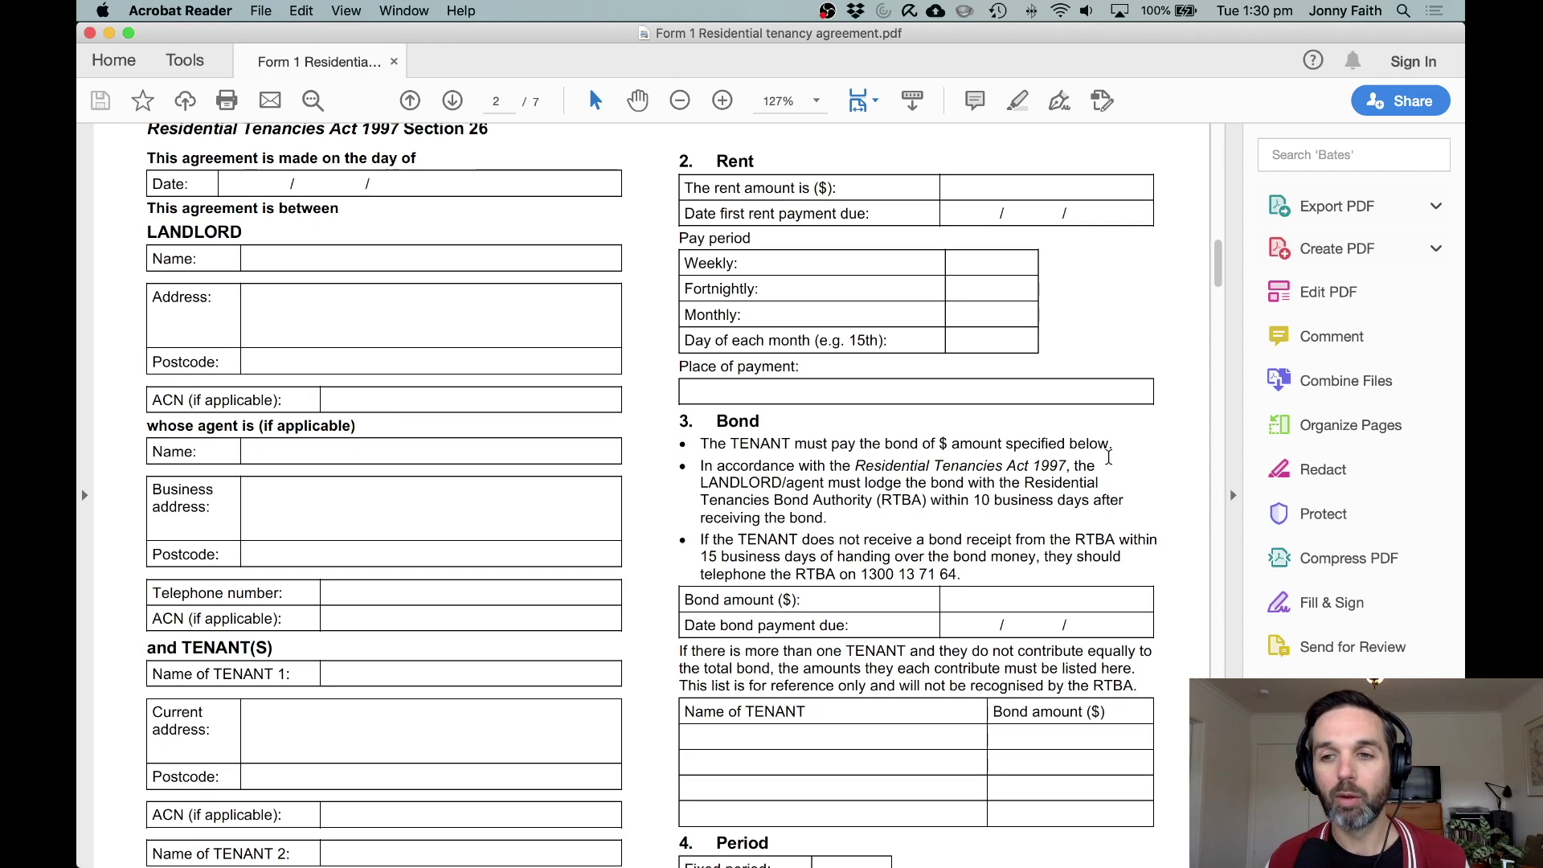
pyautogui.scroll(-1, 1199, 521)
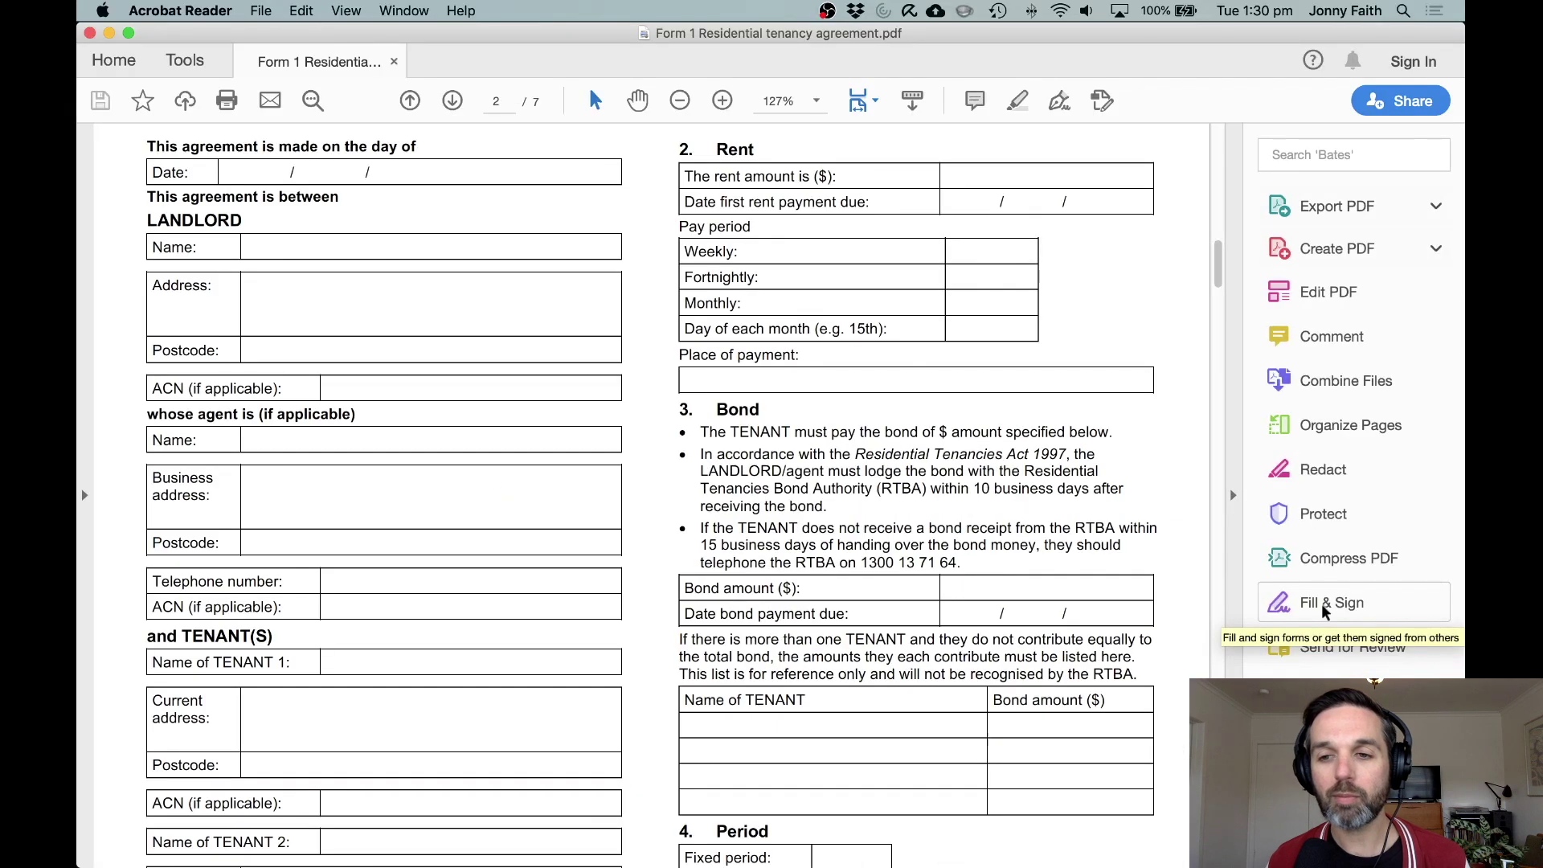
pyautogui.click(1324, 603)
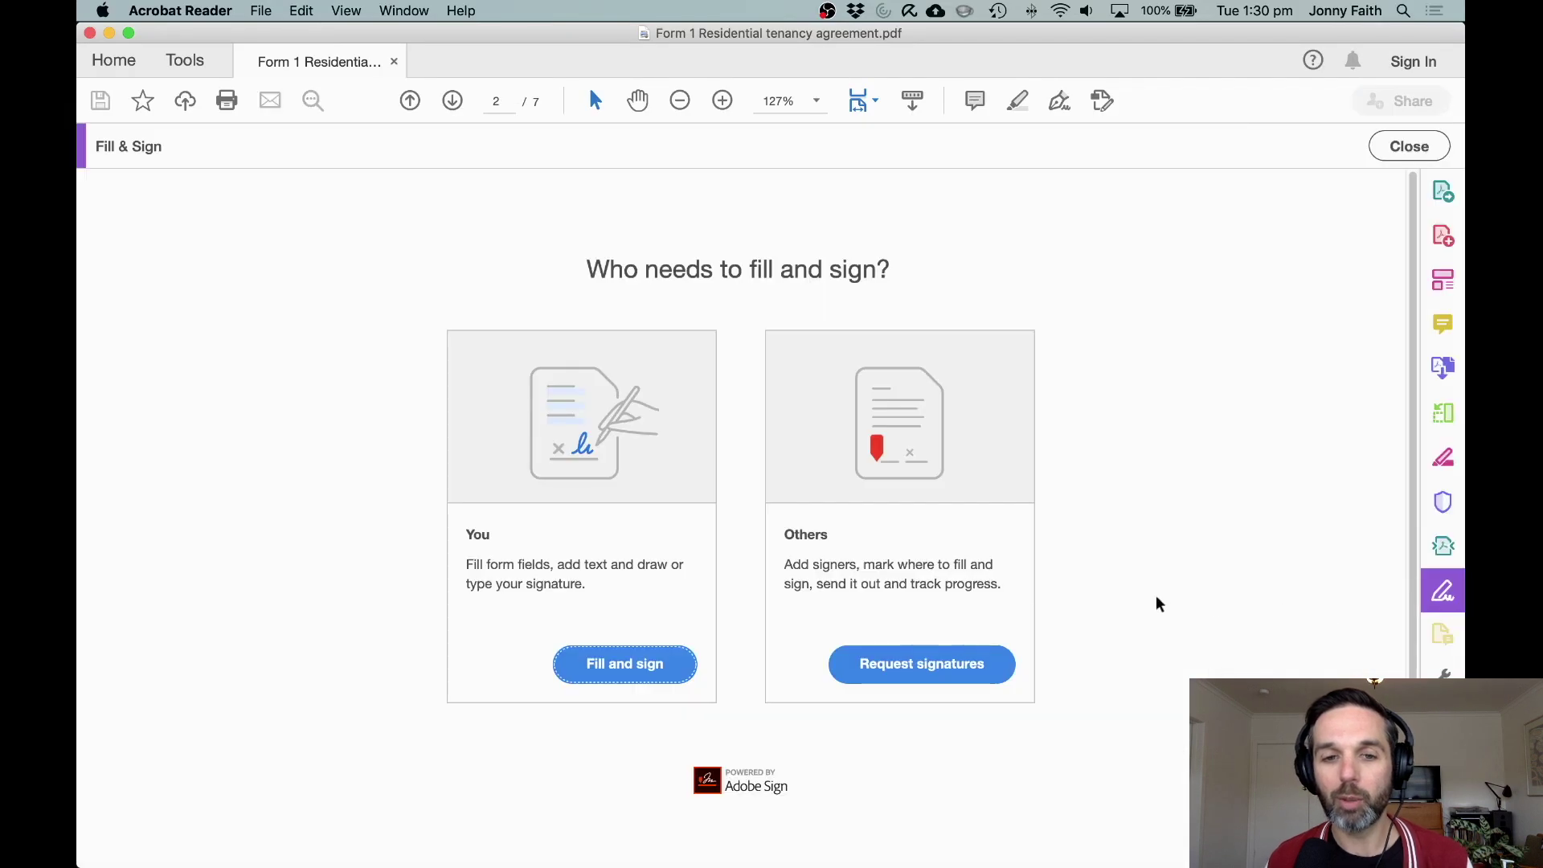
pyautogui.click(636, 679)
pyautogui.click(280, 313)
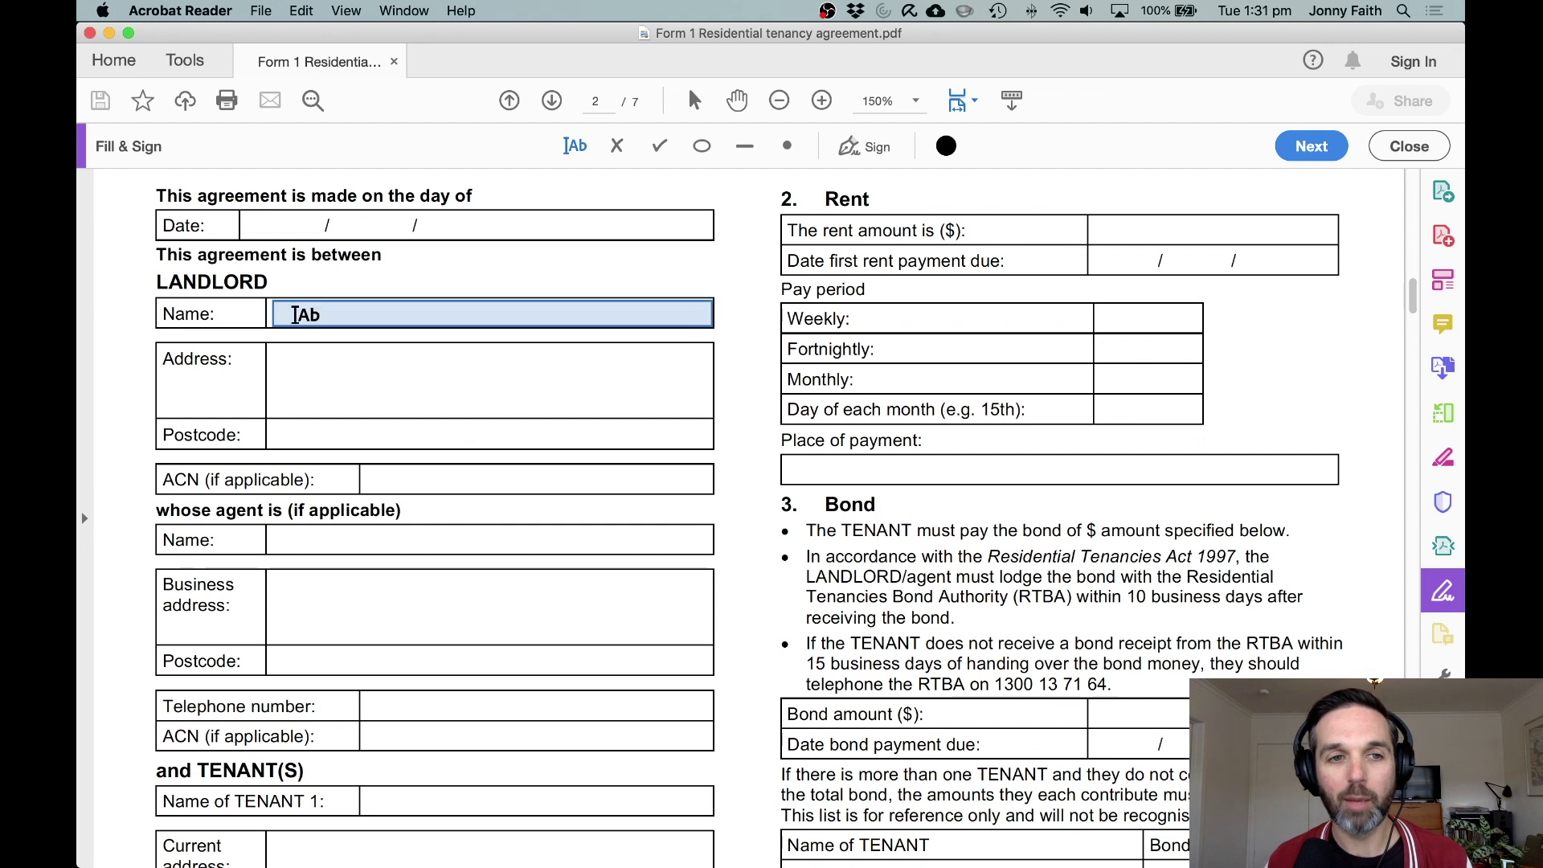
pyautogui.write('Sam Smith')
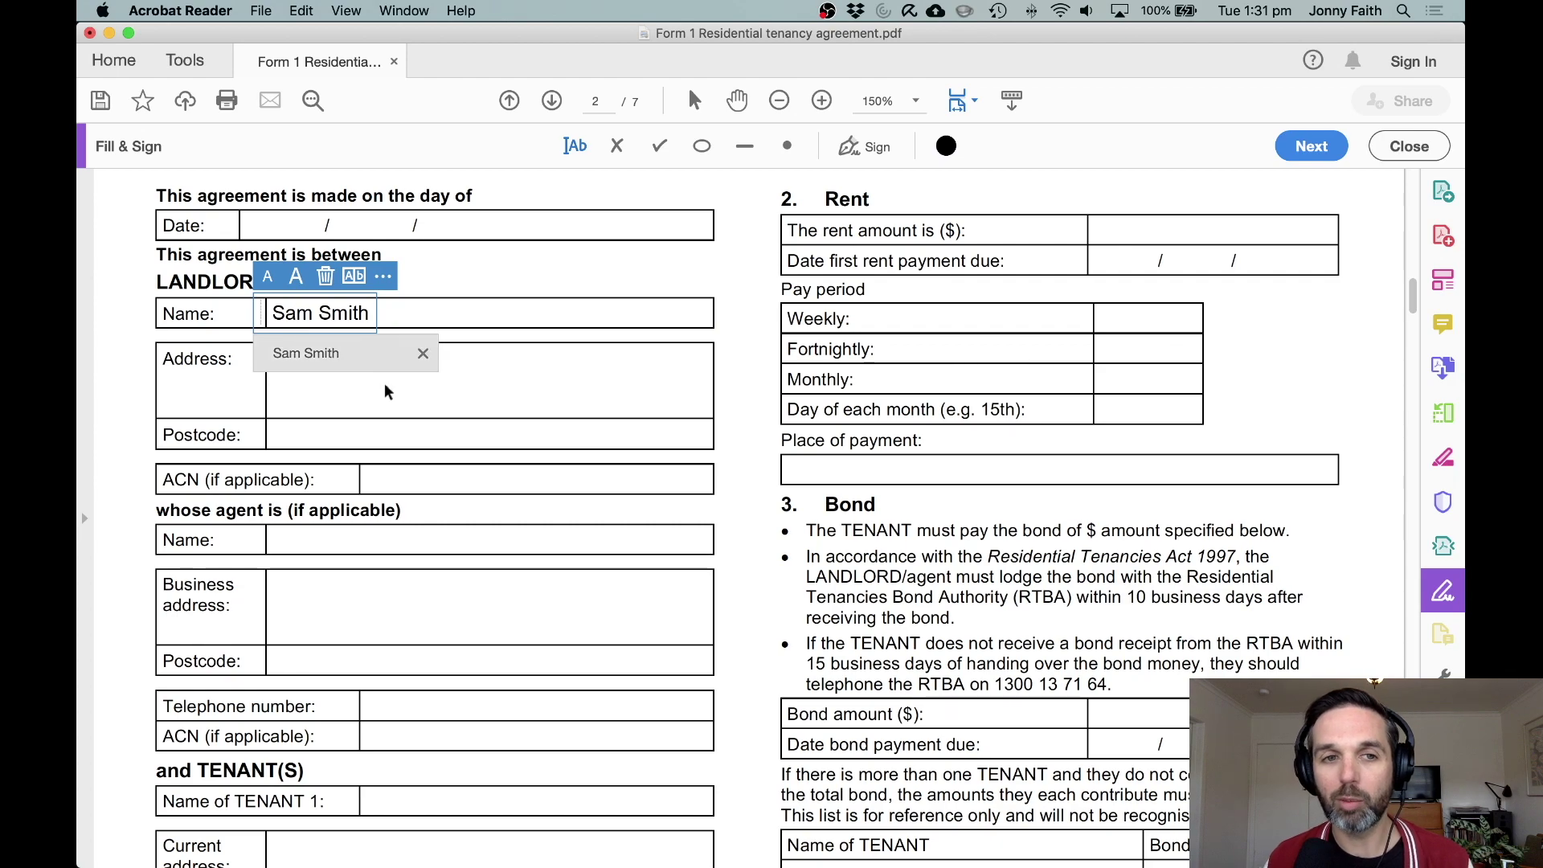
pyautogui.click(423, 355)
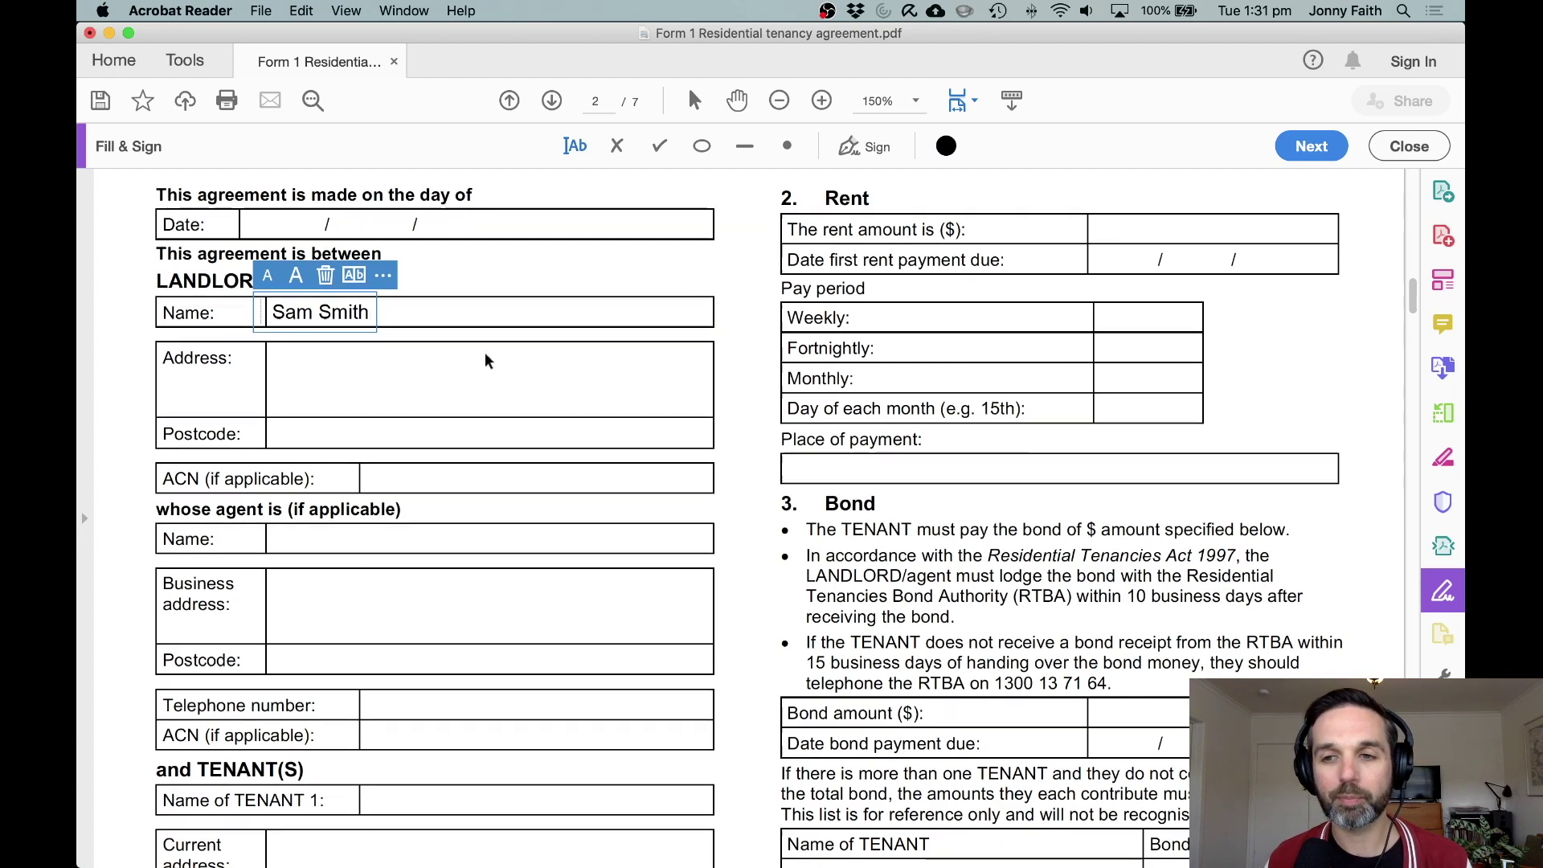
pyautogui.scroll(-5, 487, 361)
pyautogui.scroll(-5, 488, 359)
pyautogui.scroll(-5, 488, 360)
pyautogui.scroll(-5, 488, 360)
pyautogui.scroll(-5, 488, 359)
pyautogui.scroll(2, 488, 359)
pyautogui.scroll(3, 487, 360)
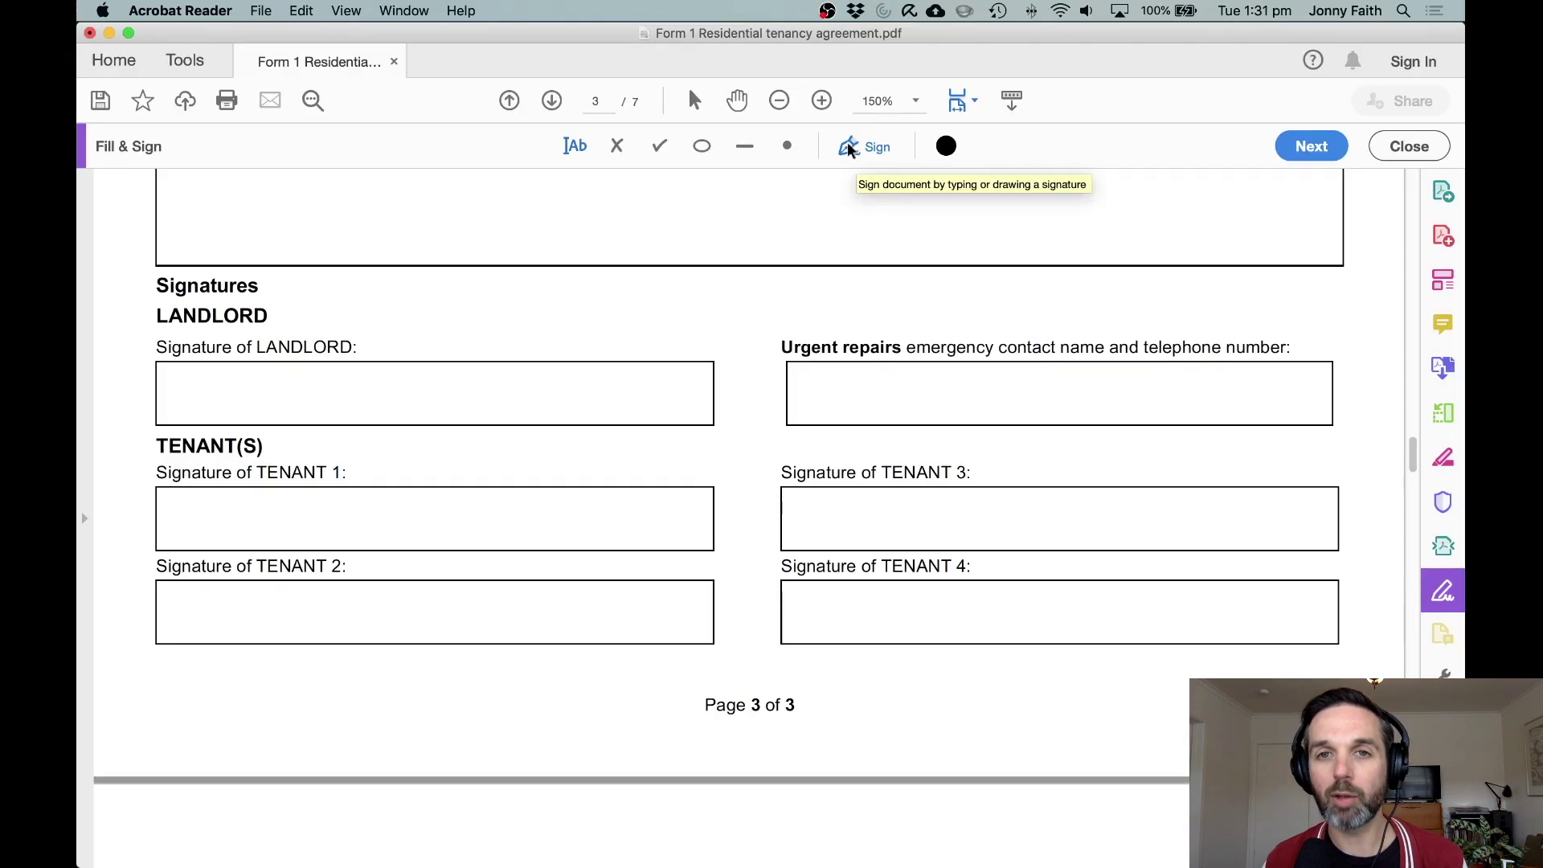
# Step: From the Sign menu, delete the saved signature and start adding a new one
pyautogui.click(850, 147)
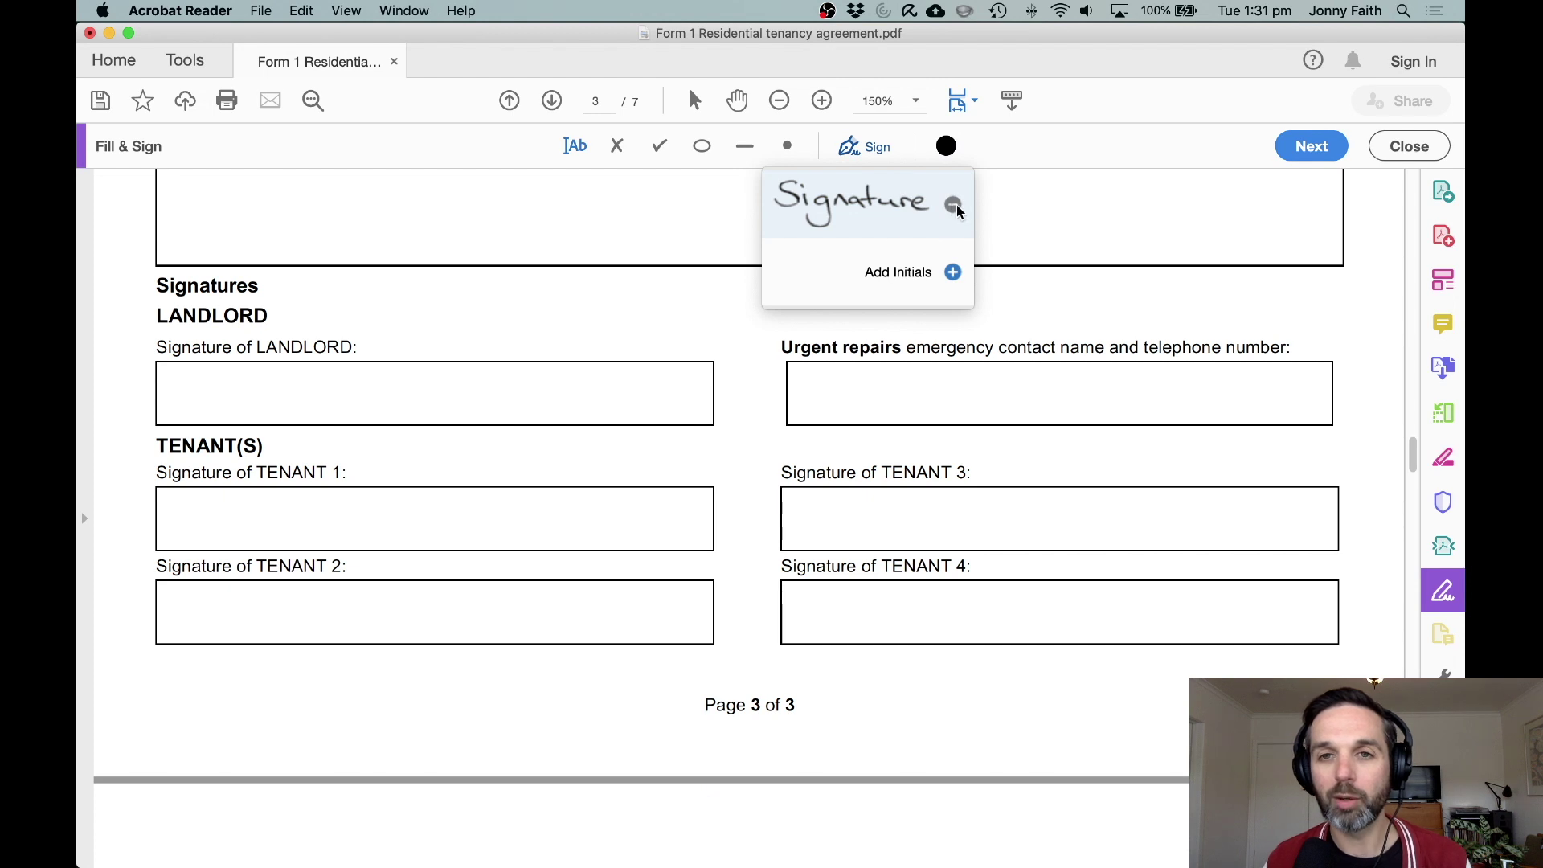
pyautogui.click(952, 207)
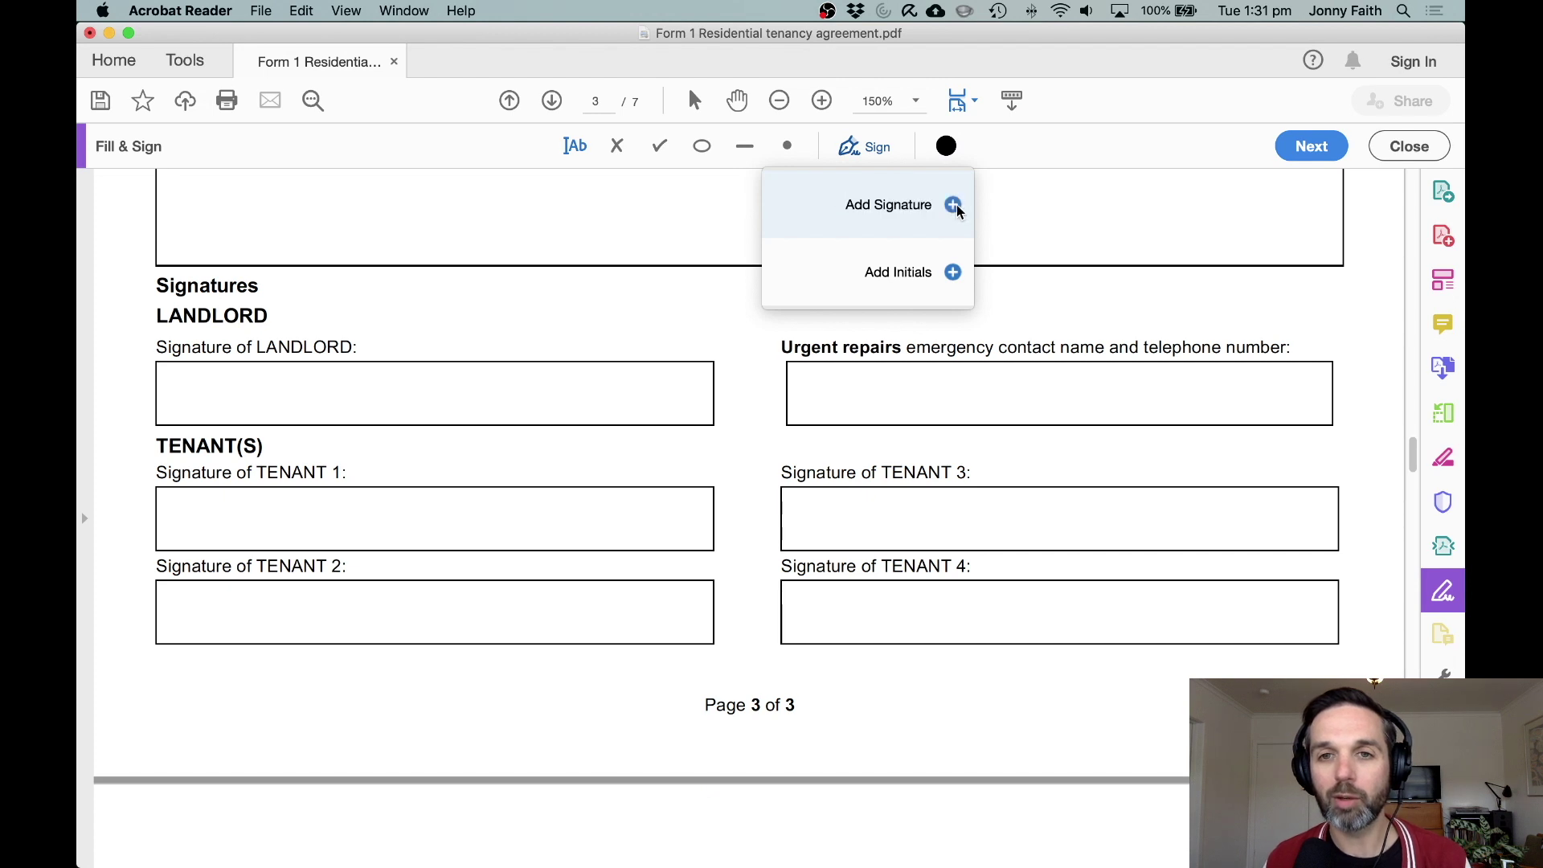
pyautogui.click(880, 208)
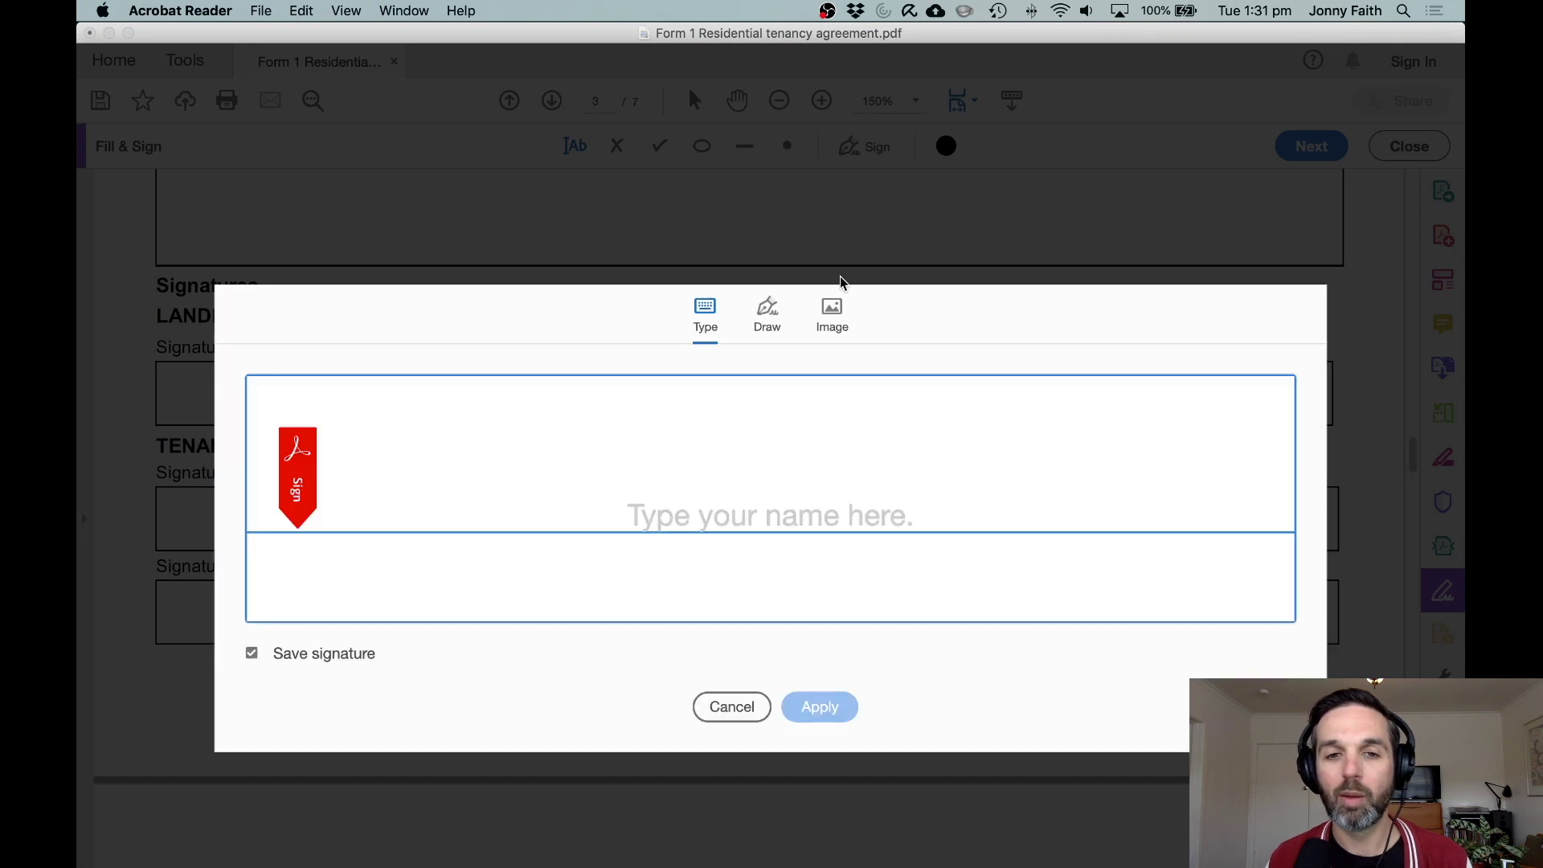
# Step: Draw a rough handwritten signature with the mouse in draw mode
pyautogui.click(770, 320)
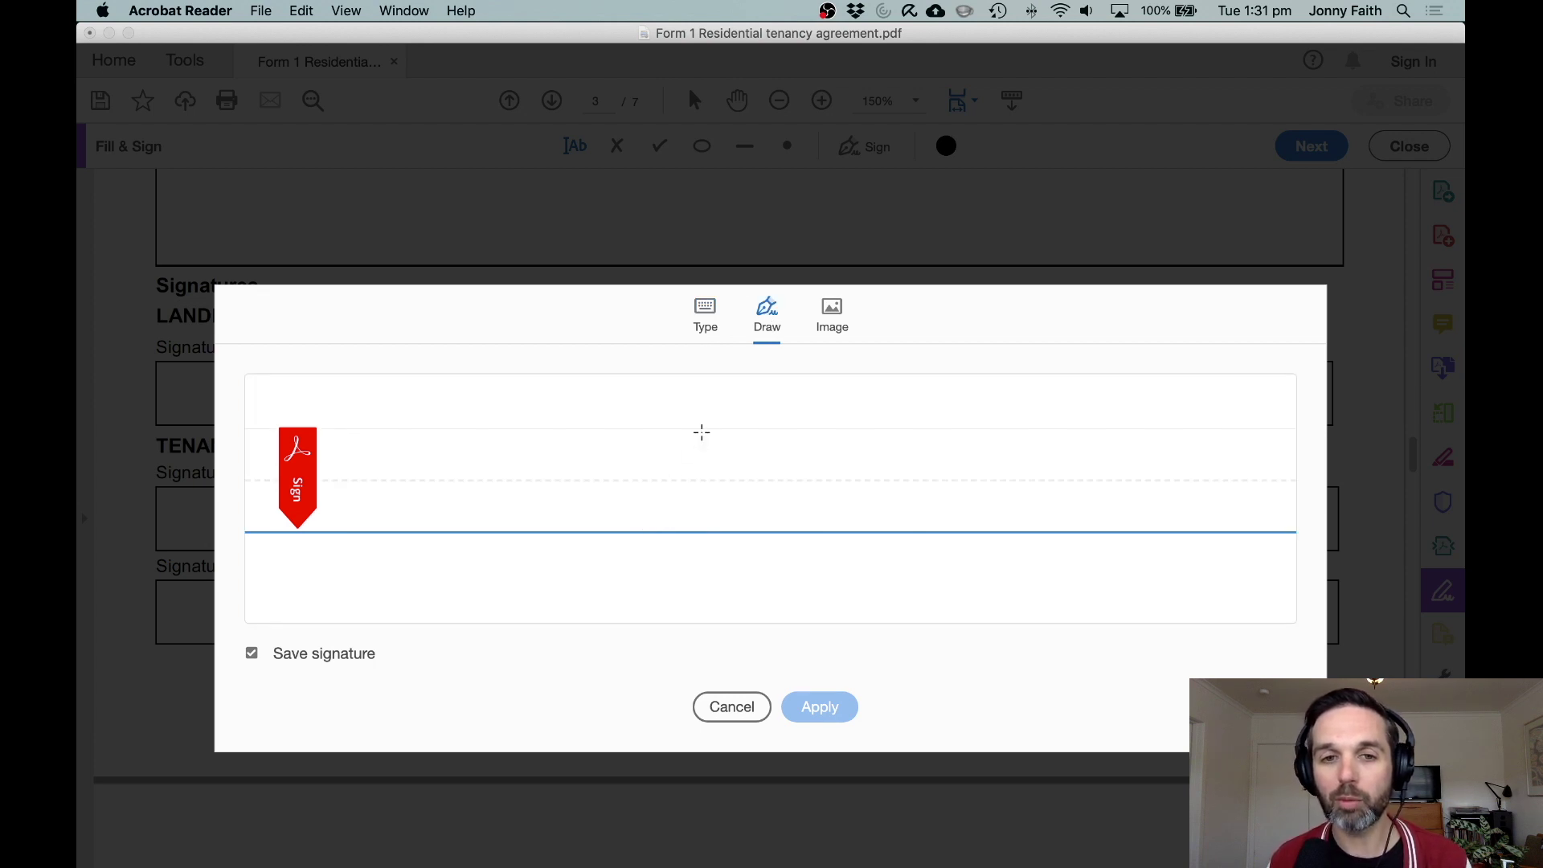
pyautogui.moveTo(624, 507)
pyautogui.mouseDown()
pyautogui.moveTo(703, 432)
pyautogui.moveTo(749, 504)
pyautogui.mouseUp()
pyautogui.moveTo(788, 450)
pyautogui.mouseDown()
pyautogui.moveTo(731, 501)
pyautogui.moveTo(792, 500)
pyautogui.mouseUp()
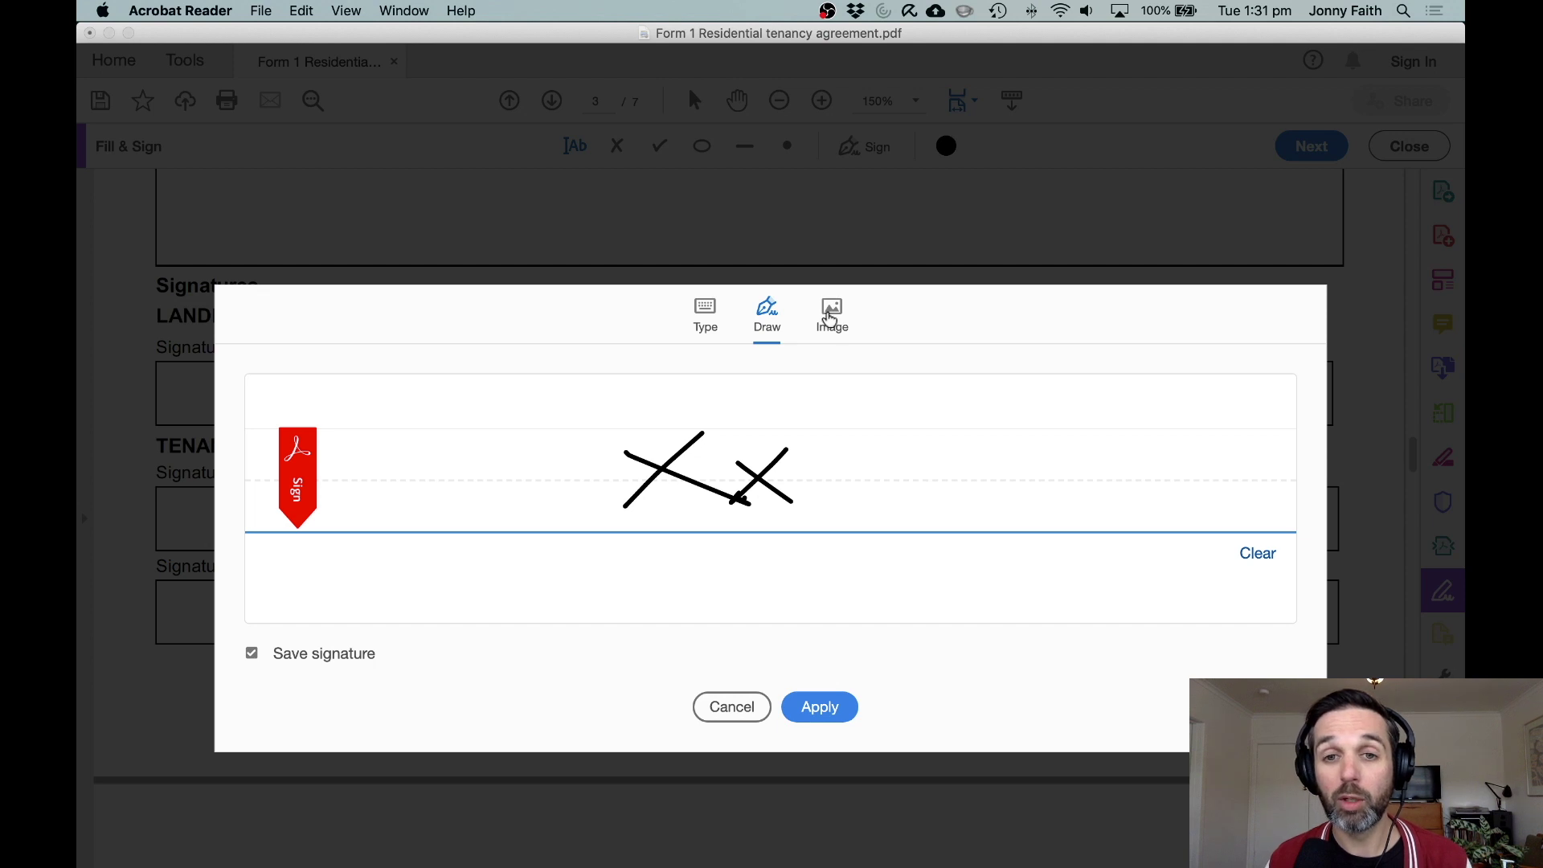
# Step: Use the Sig.JPG picture as the signature and apply it
pyautogui.click(829, 318)
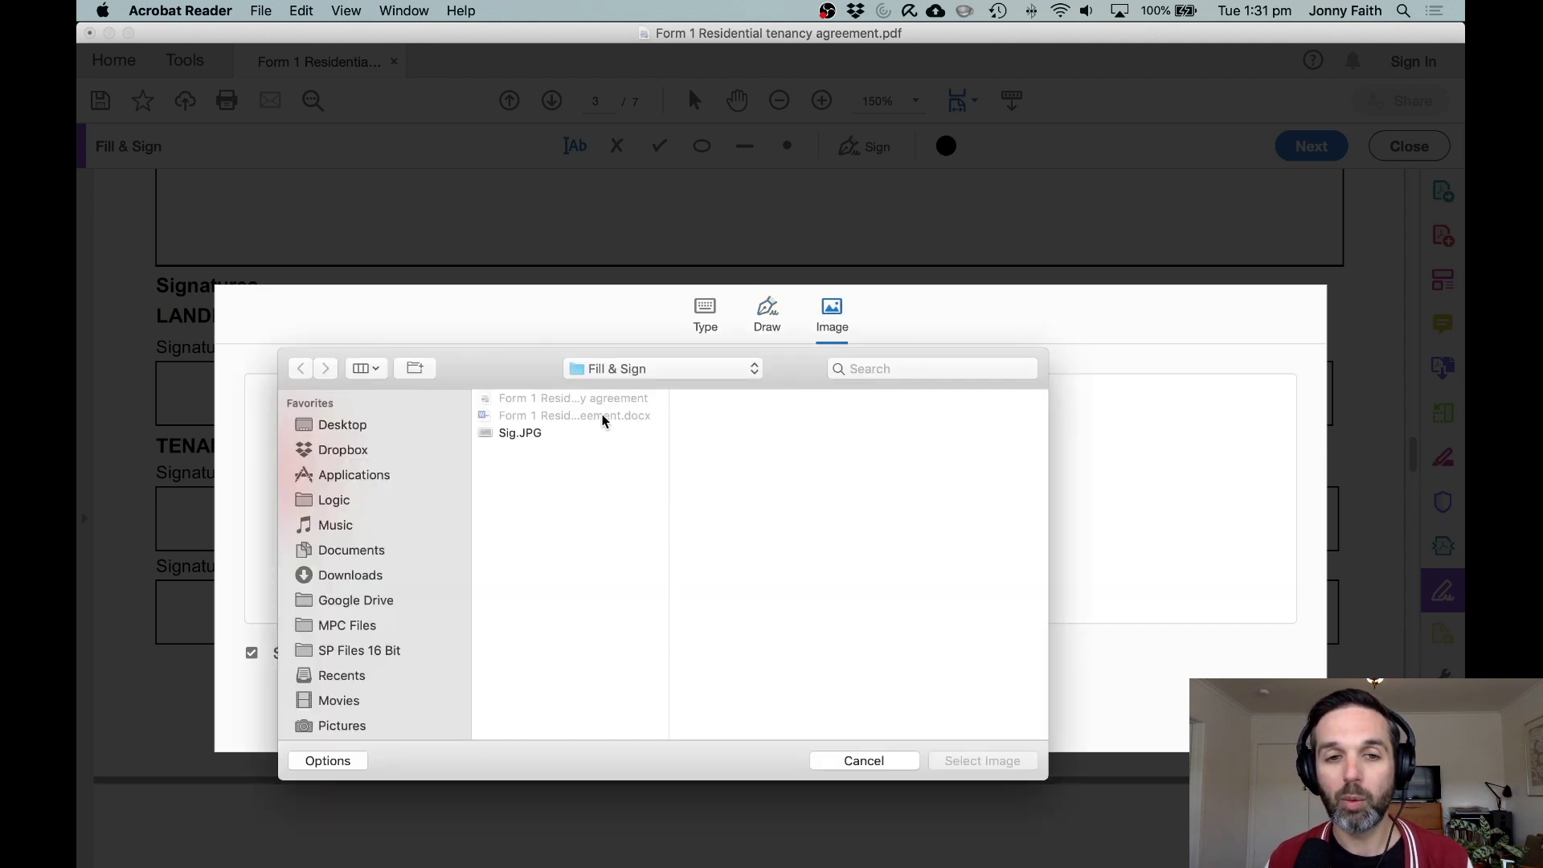
pyautogui.click(526, 437)
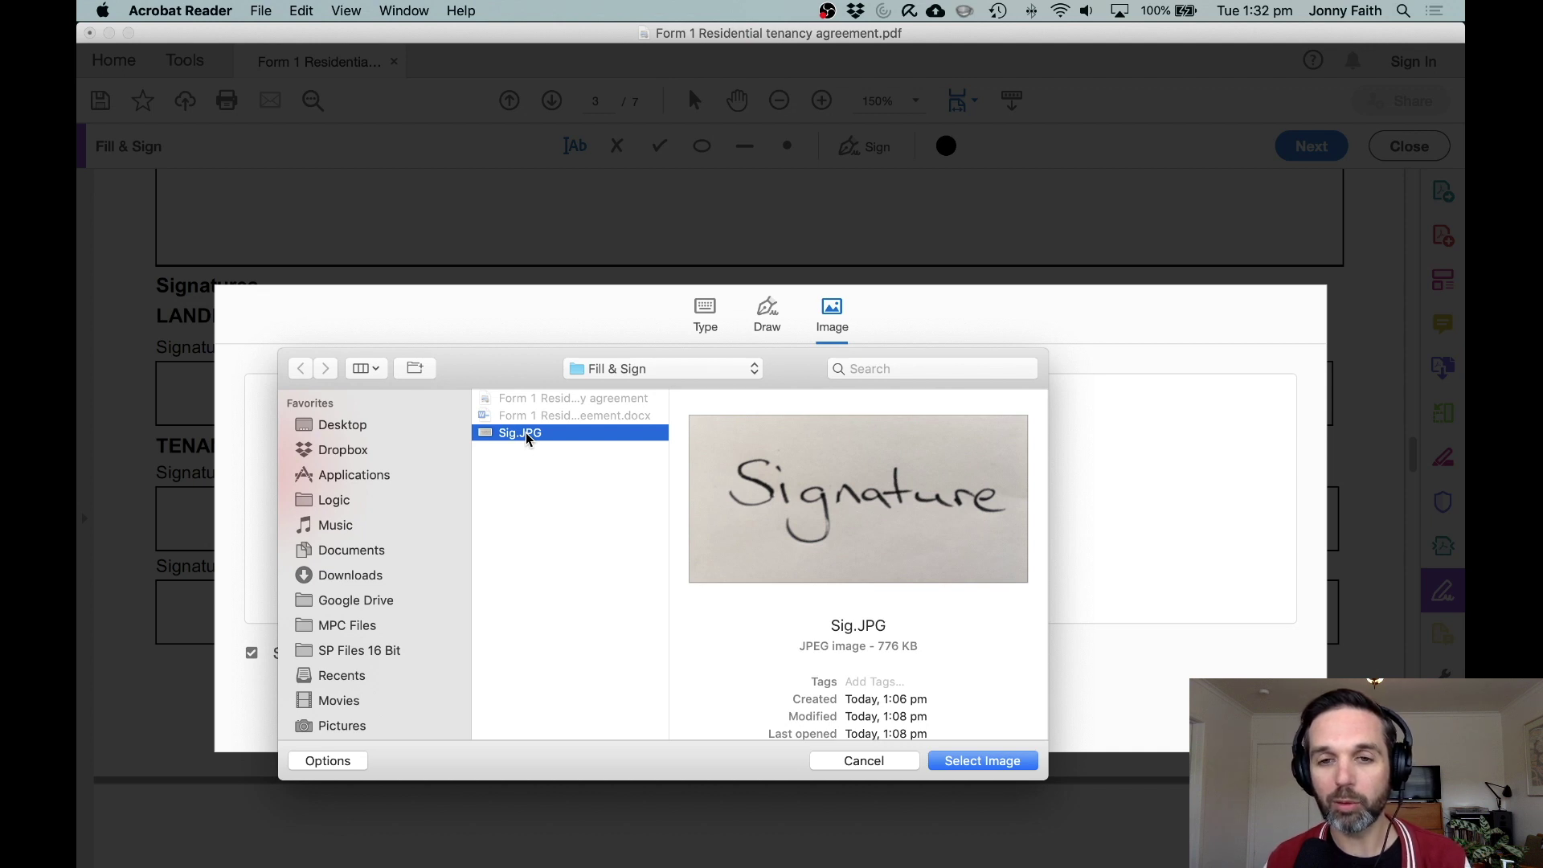
pyautogui.click(994, 770)
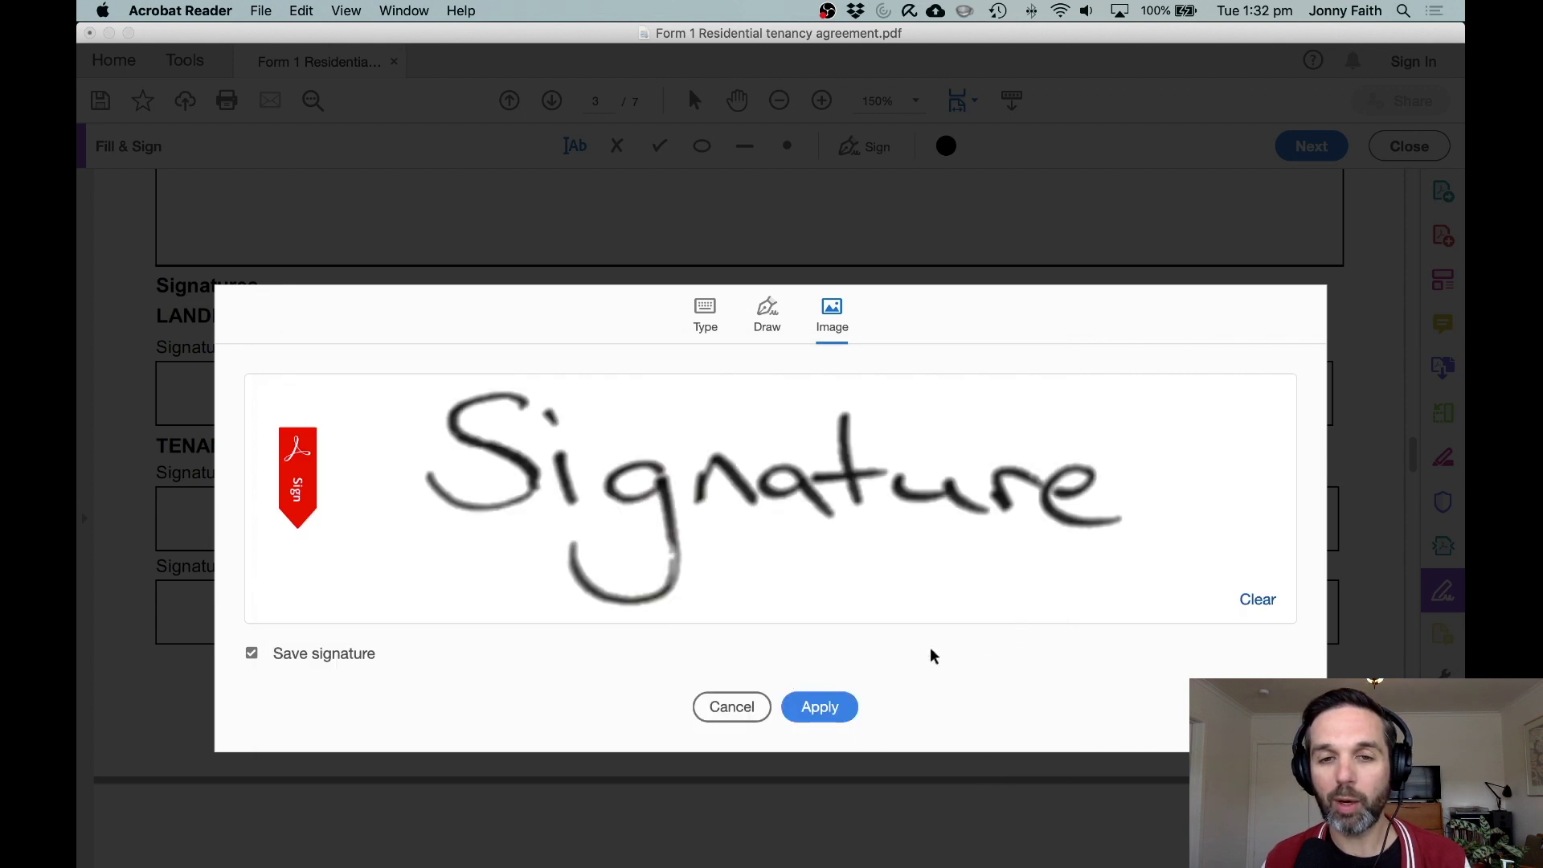
pyautogui.click(826, 712)
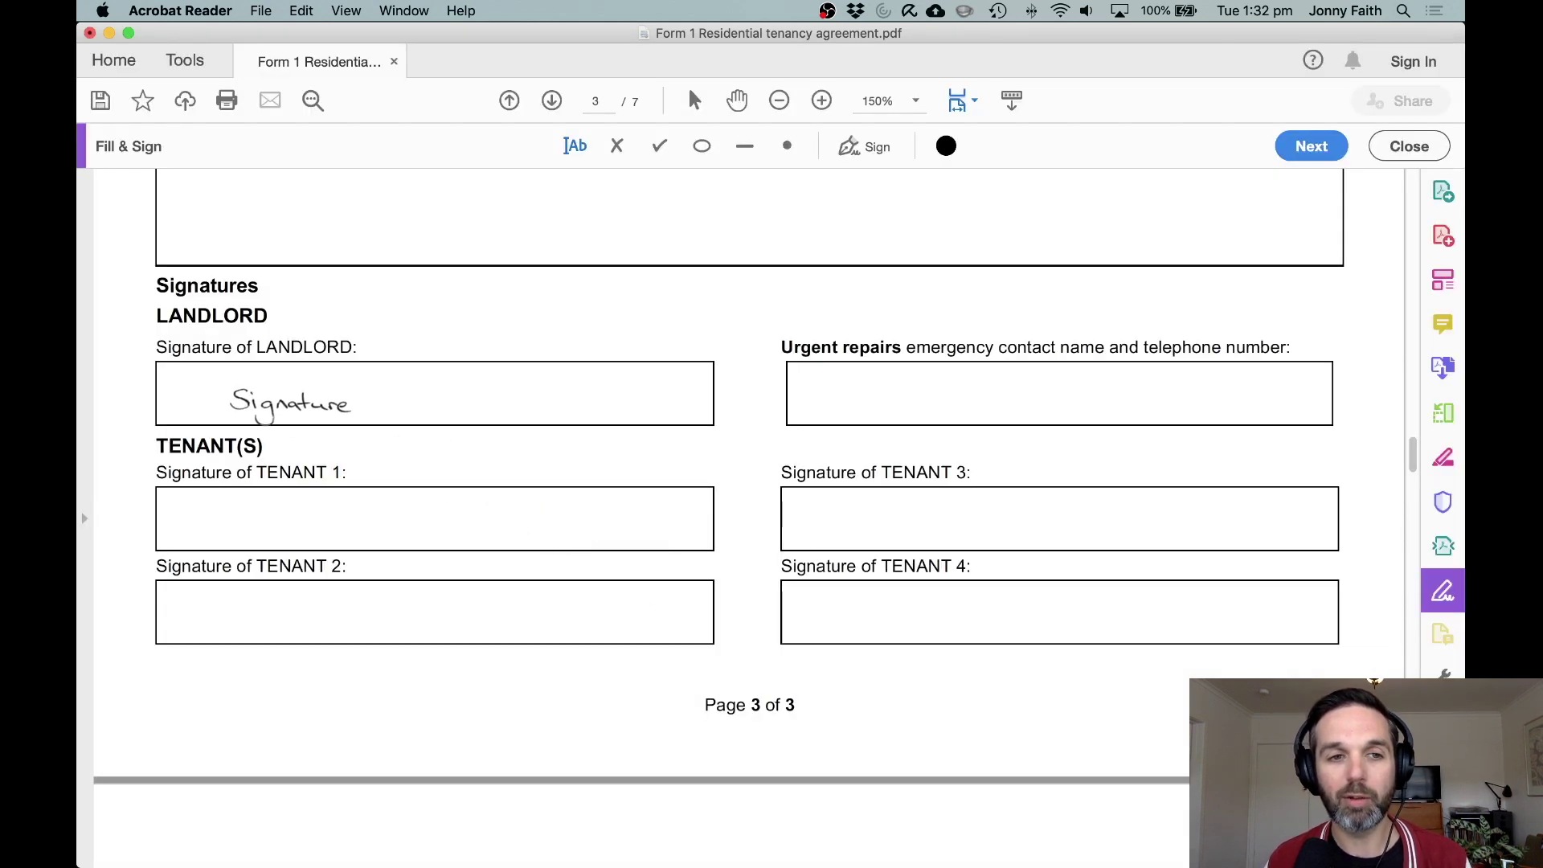
# Step: Place the signature in the LANDLORD signature box, then switch to Preview
pyautogui.click(248, 394)
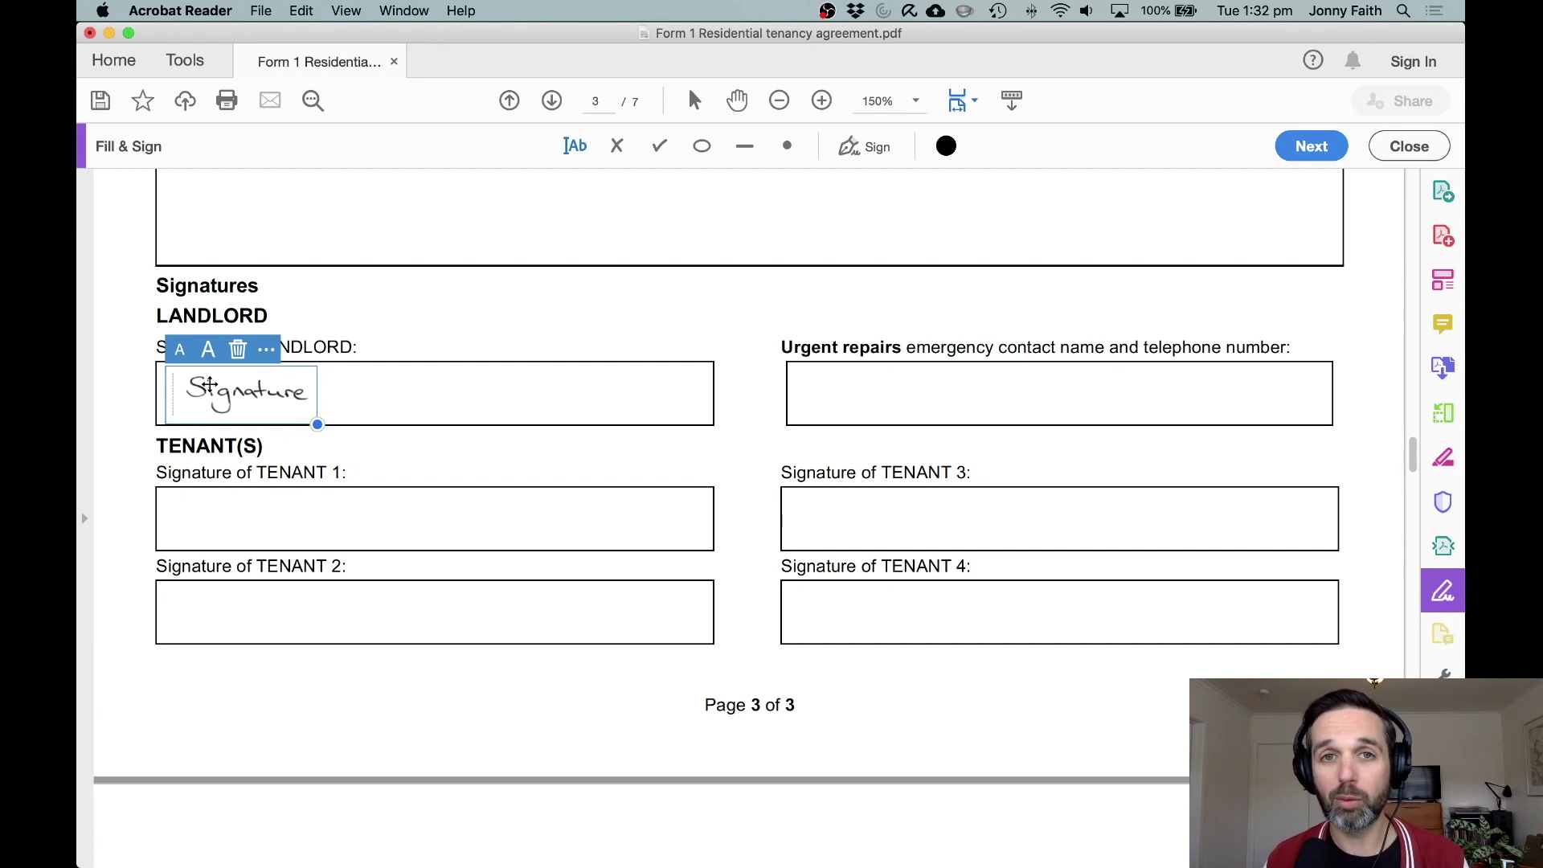
pyautogui.press('super+Tab')
pyautogui.press('super+Tab')
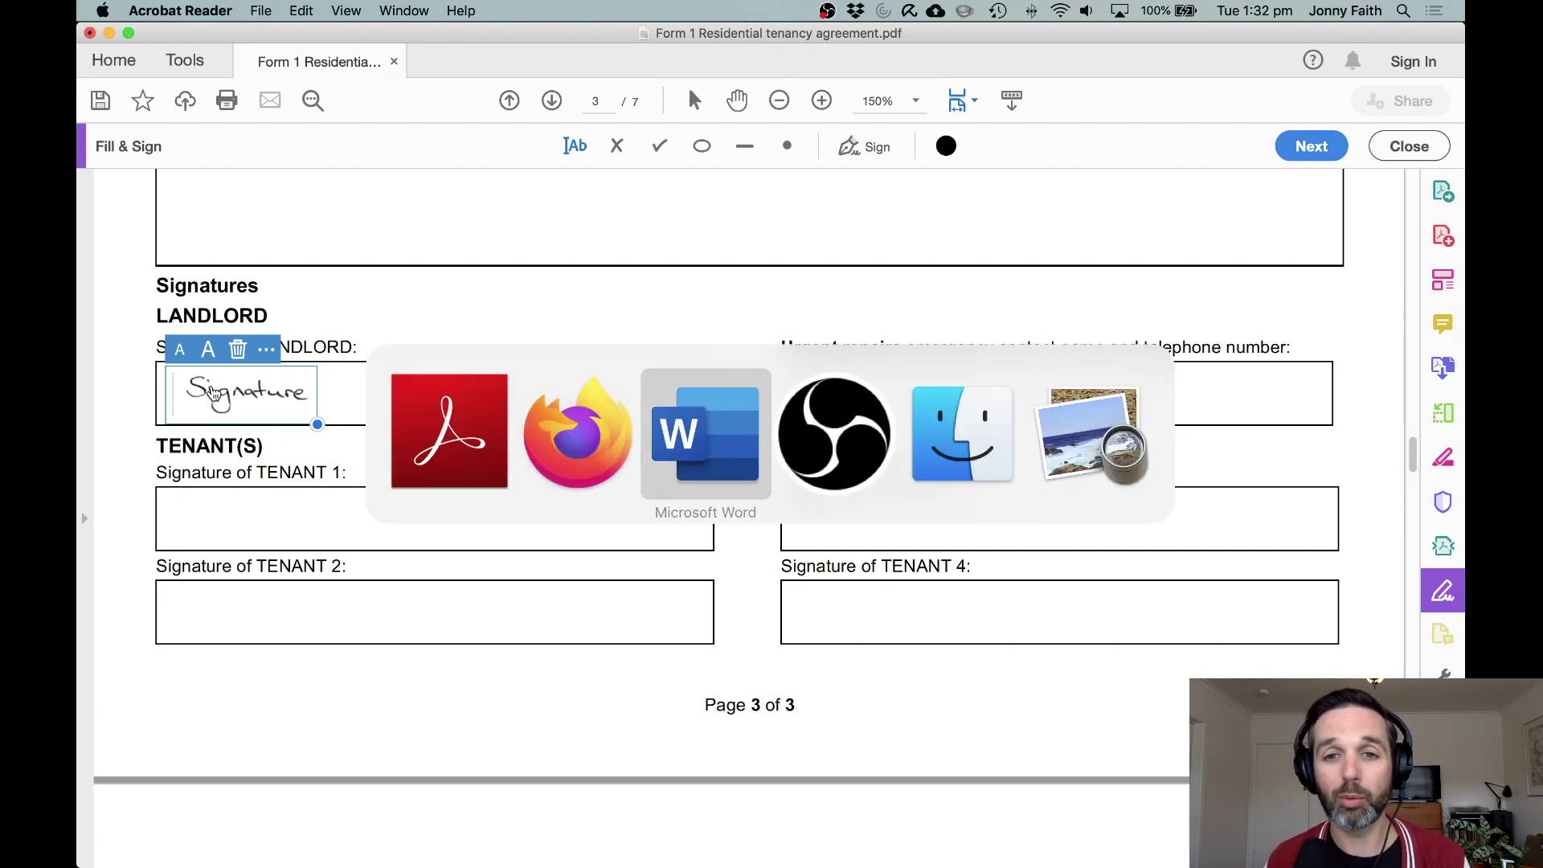
pyautogui.press('super+Tab')
pyautogui.press('super+Tab')
pyautogui.press('super+Tab')
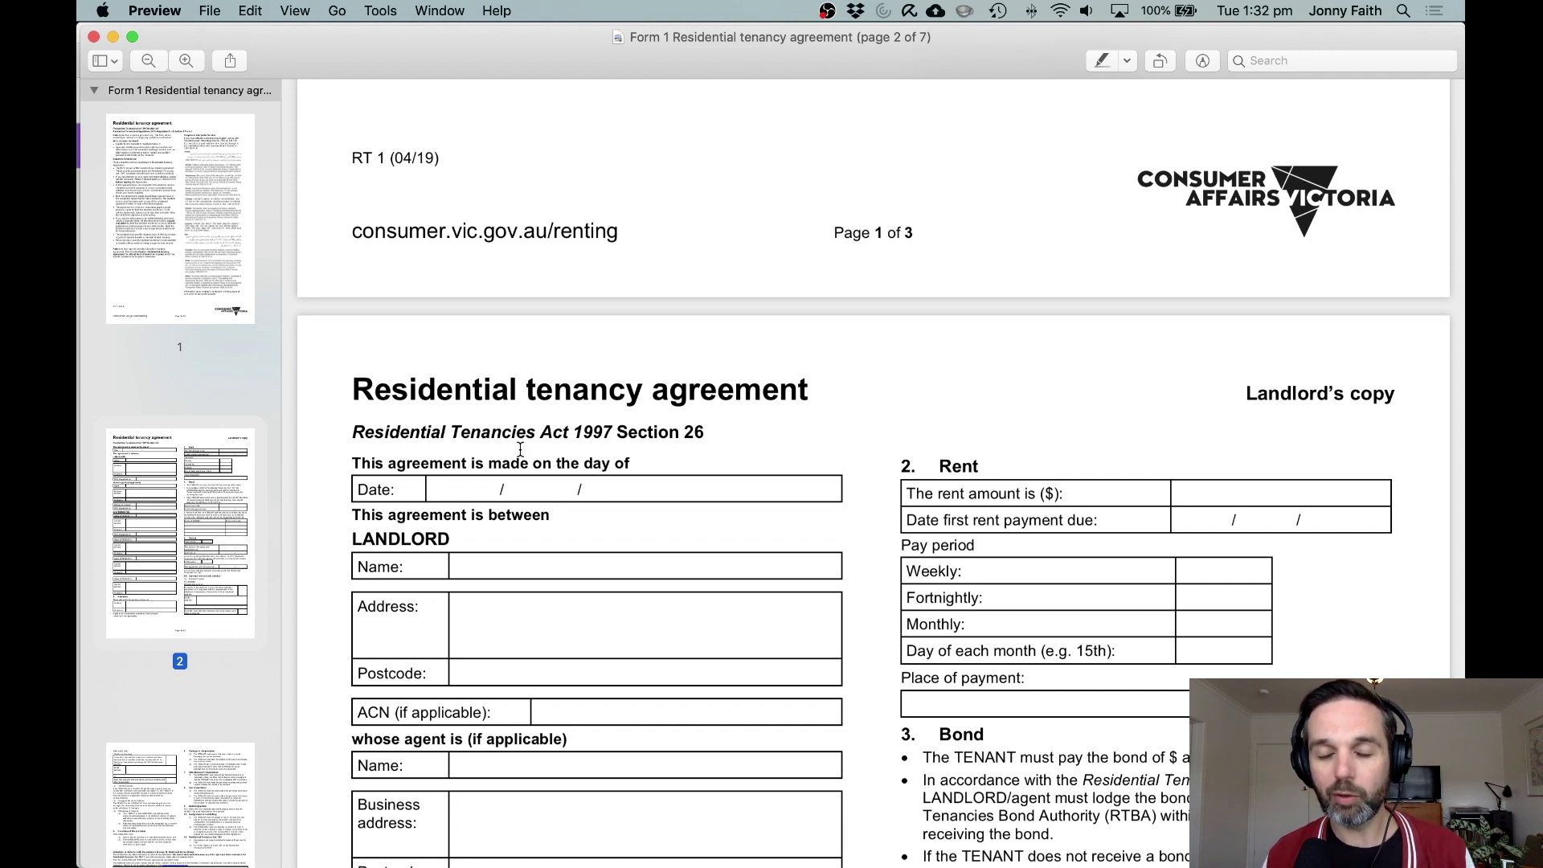
# Step: Enter Sam Smith in the landlord Name field of the Preview form
pyautogui.doubleClick(481, 569)
pyautogui.write('Sam Smith')
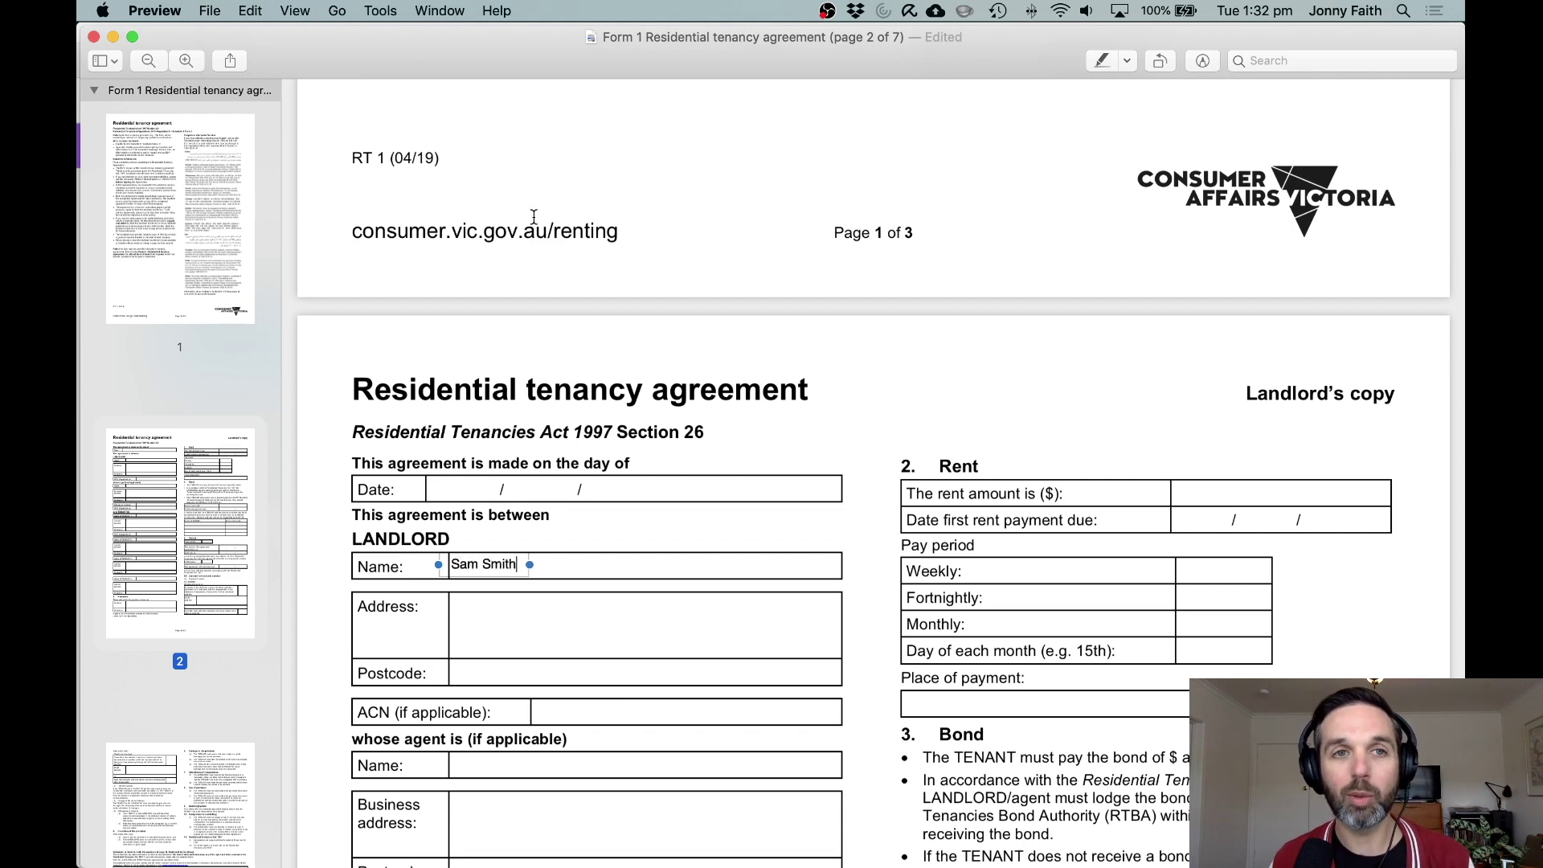
pyautogui.scroll(-5, 544, 335)
pyautogui.scroll(-10, 546, 337)
pyautogui.scroll(-7, 546, 336)
pyautogui.scroll(-9, 546, 336)
pyautogui.scroll(-5, 546, 336)
pyautogui.scroll(-3, 547, 336)
pyautogui.scroll(-2, 547, 336)
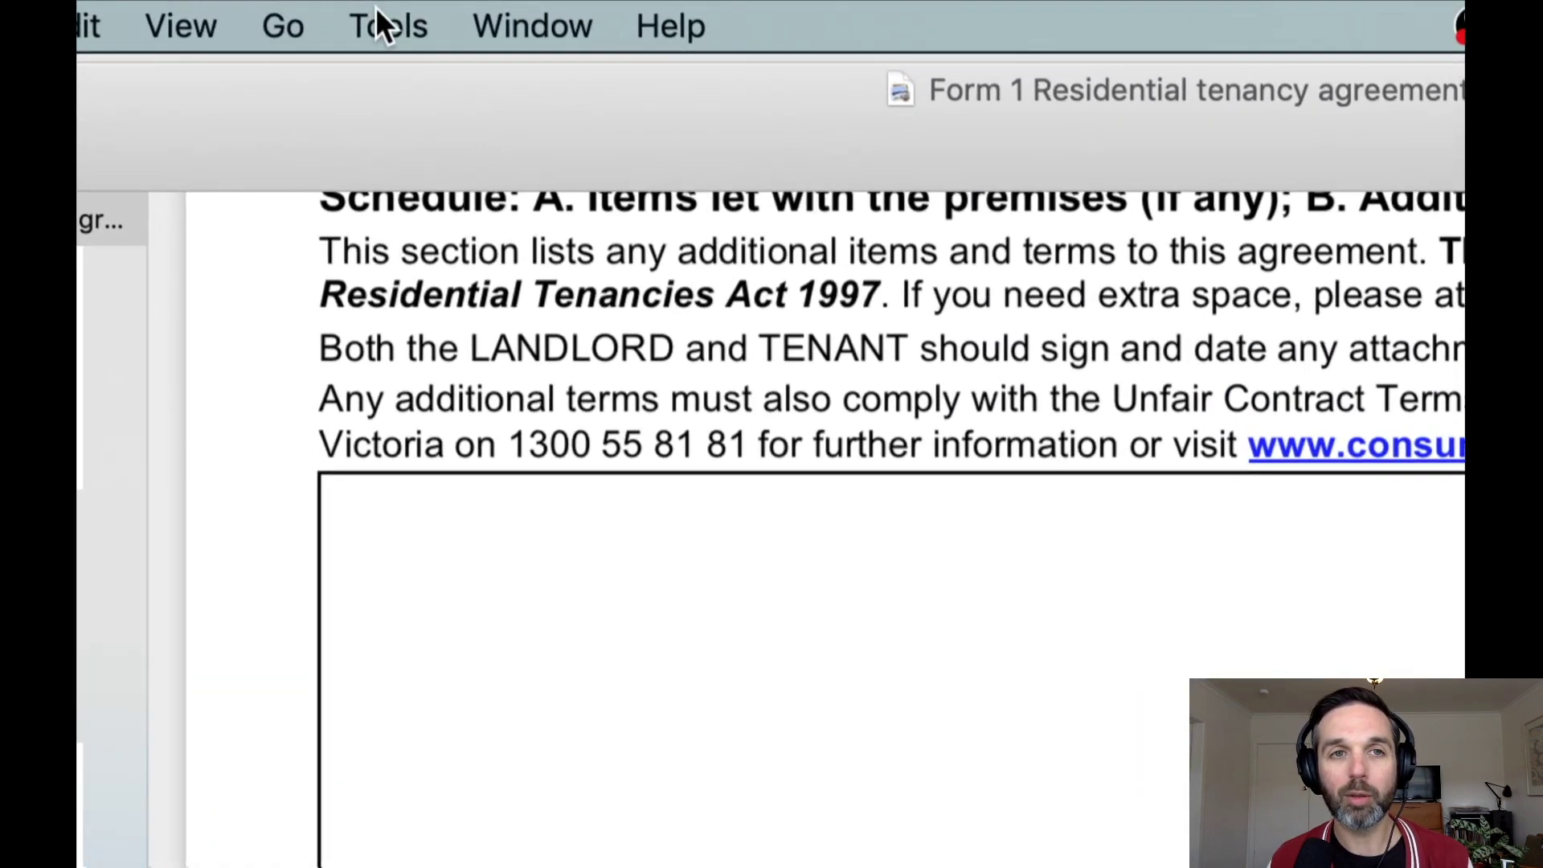
# Step: Reach the signature creation panel via Tools > Annotate > Signature
pyautogui.click(375, 15)
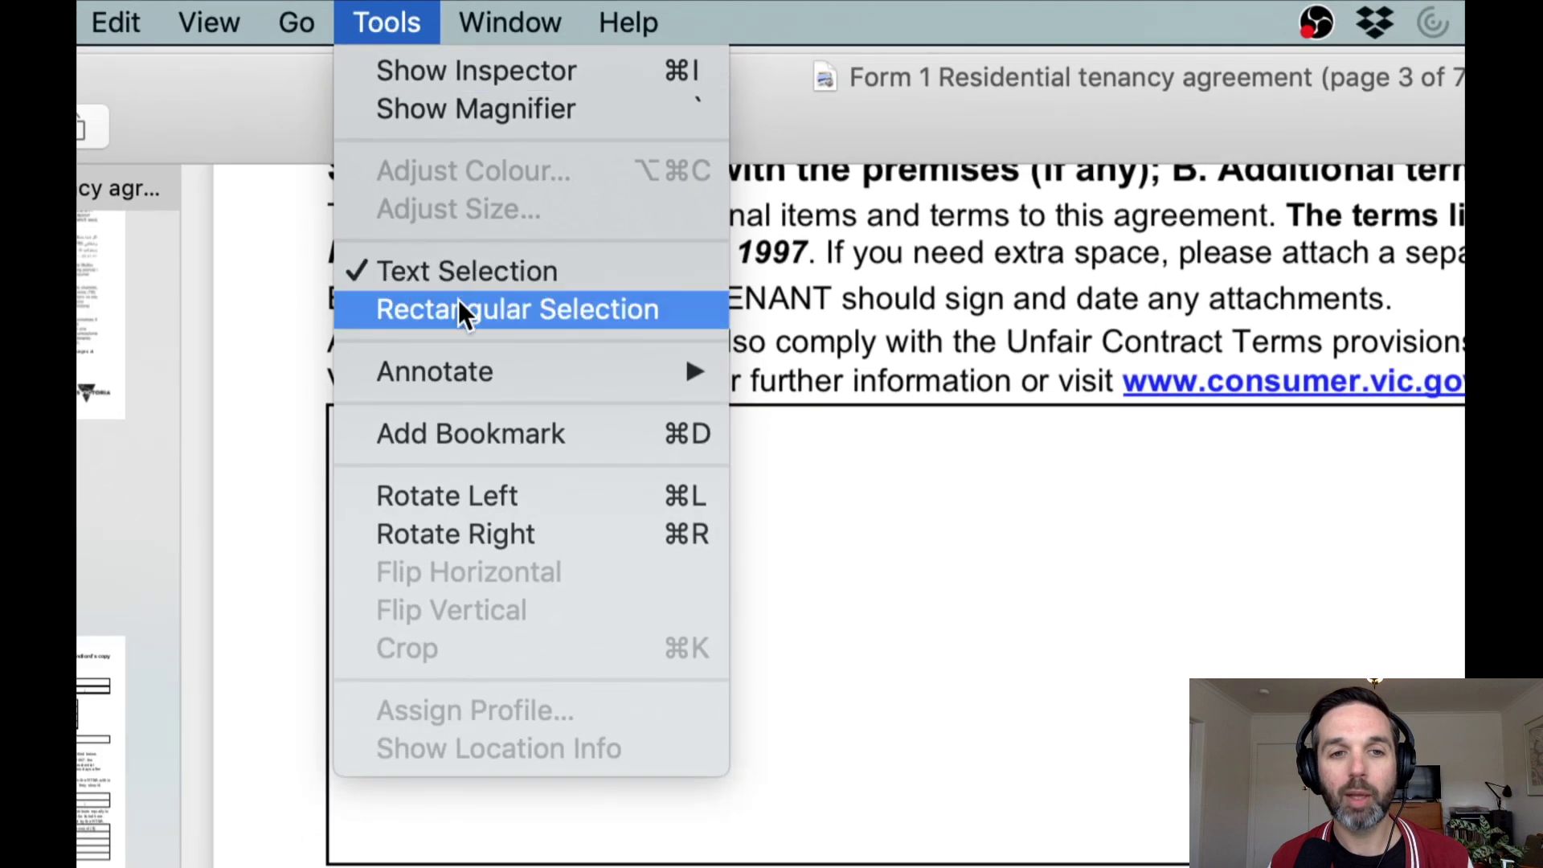
pyautogui.moveTo(508, 236)
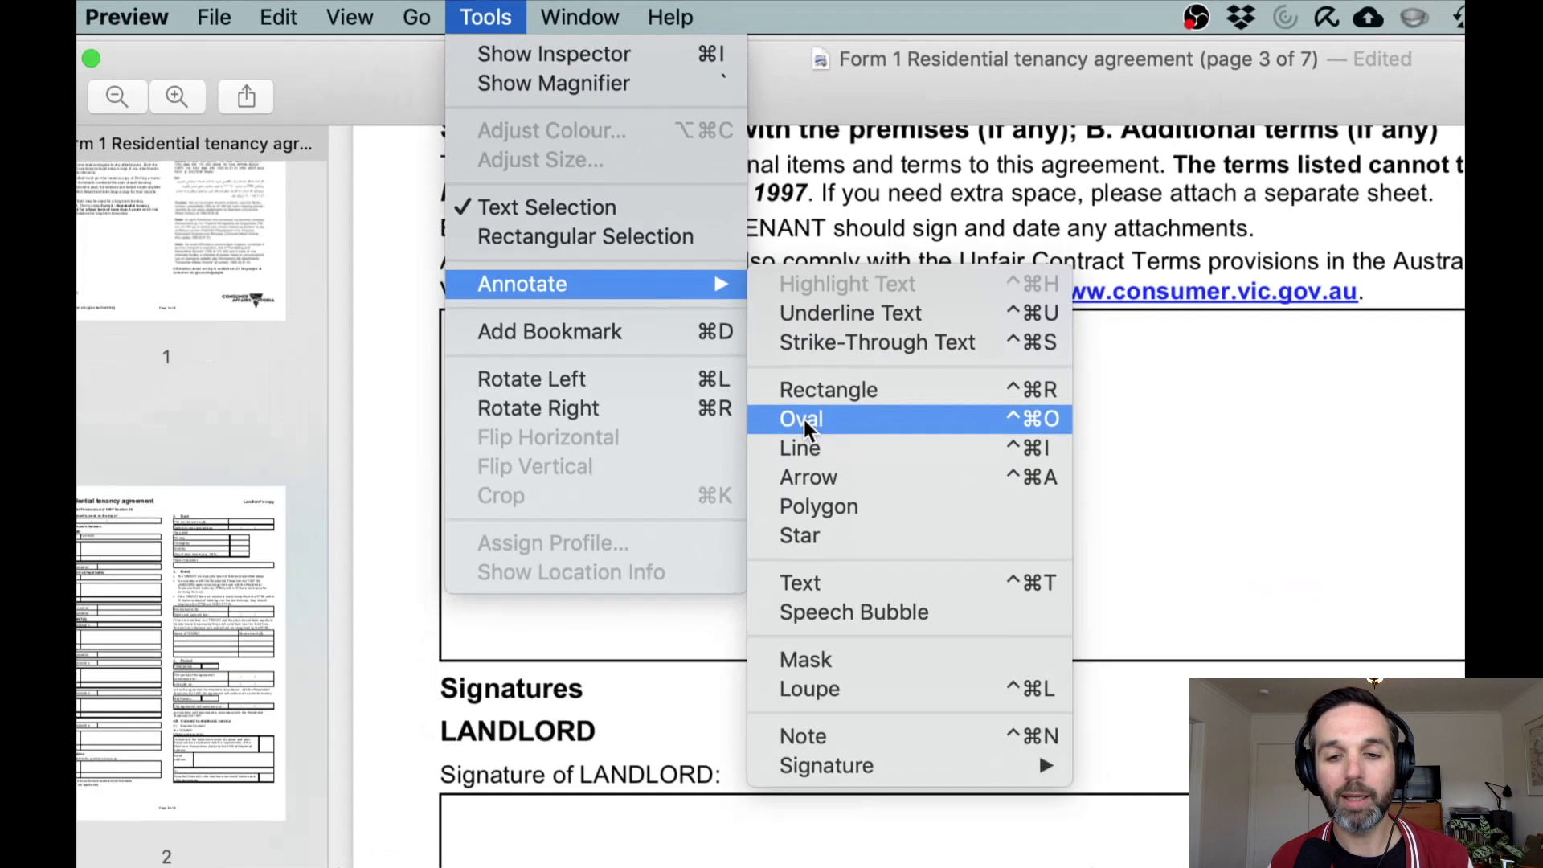
pyautogui.moveTo(761, 636)
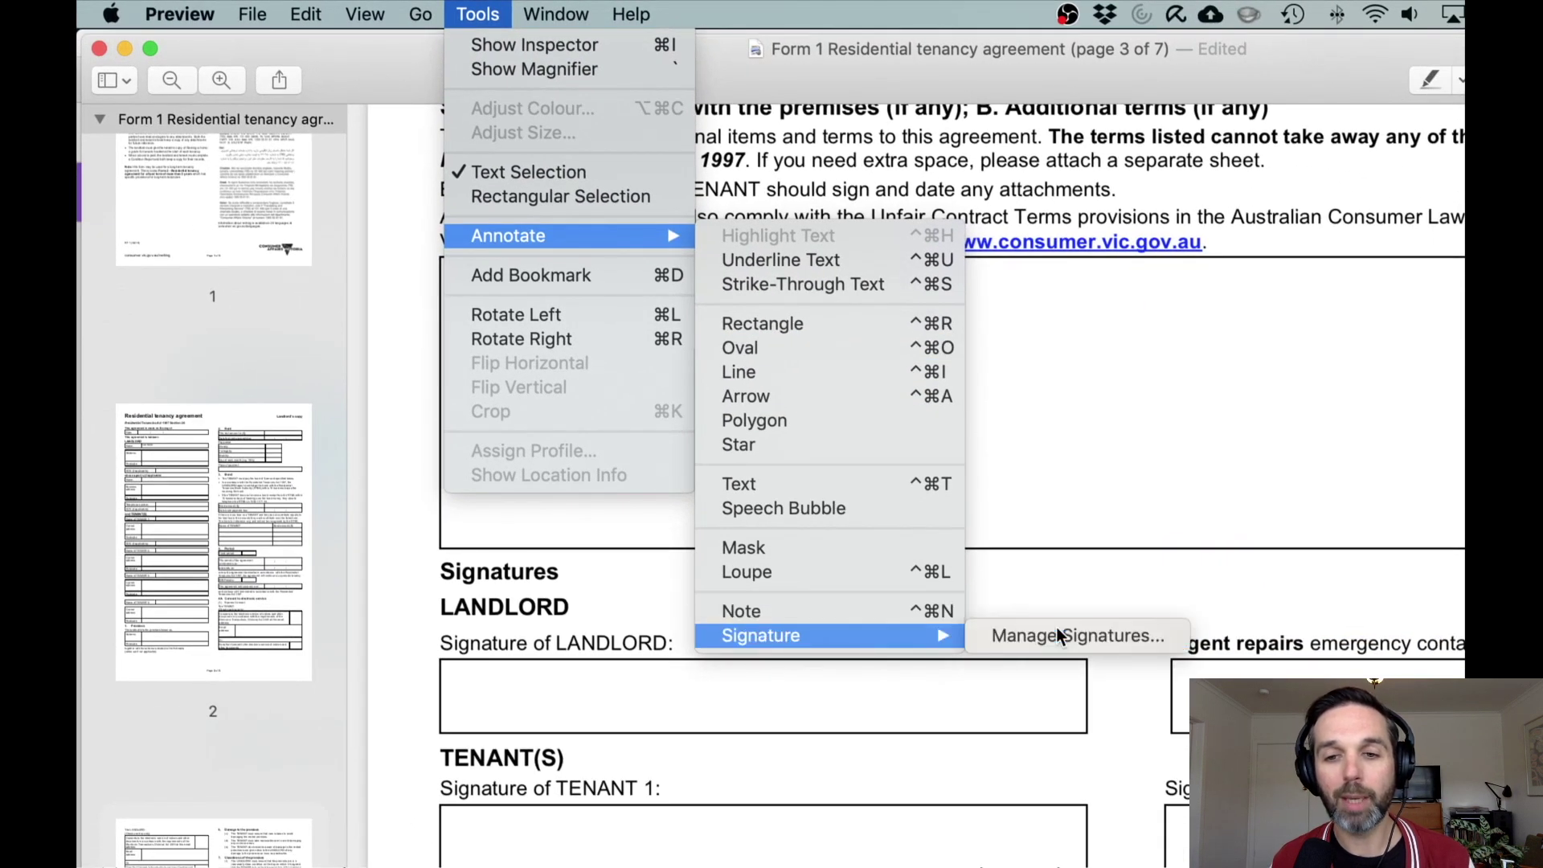
pyautogui.click(1056, 627)
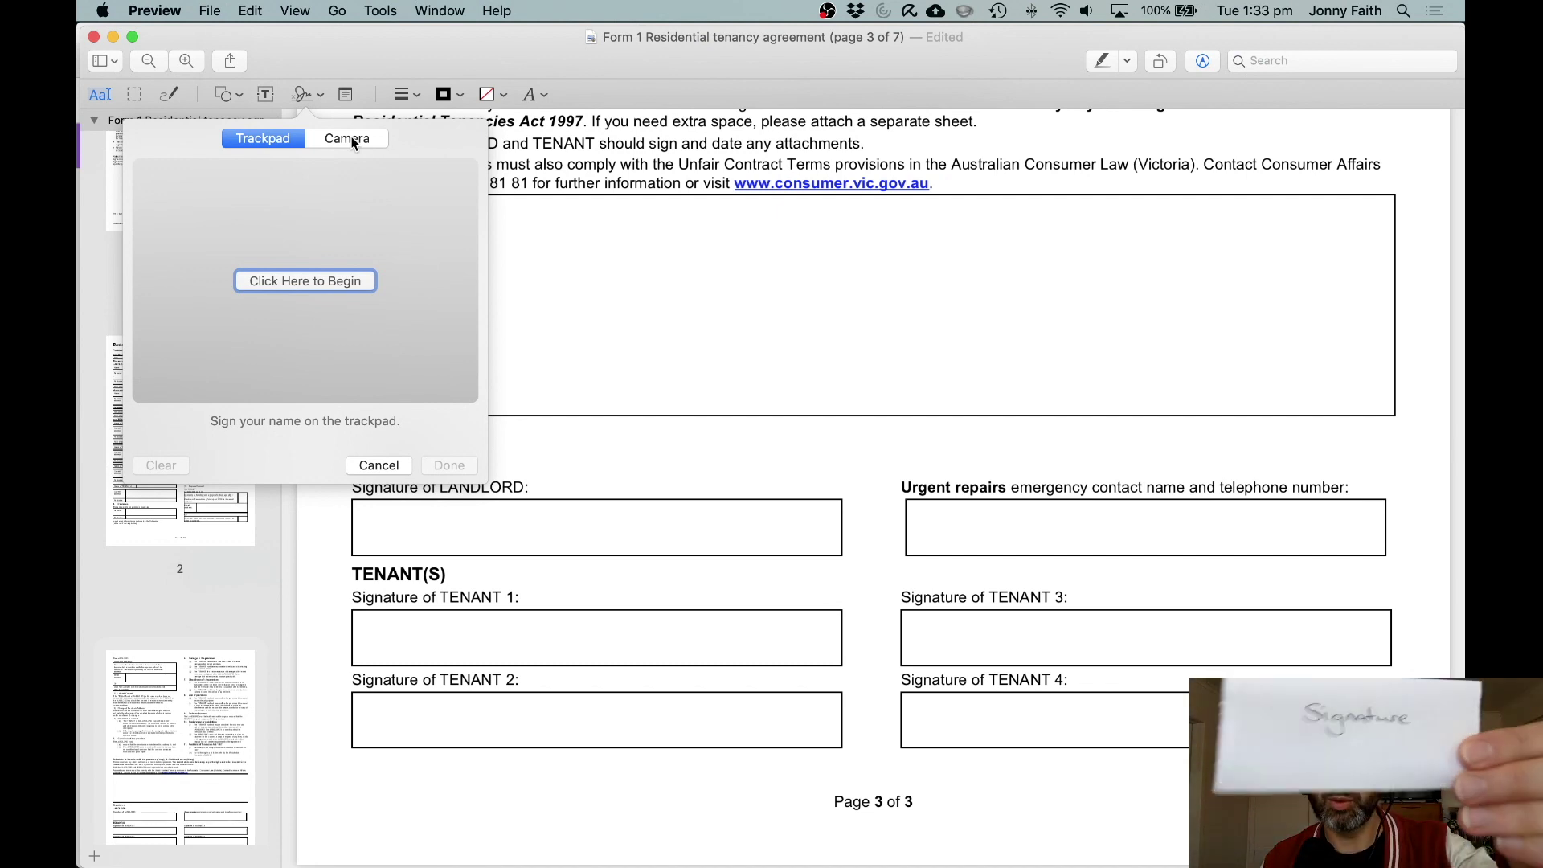
# Step: Capture the paper signature with the camera and save it as a reusable signature
pyautogui.click(349, 139)
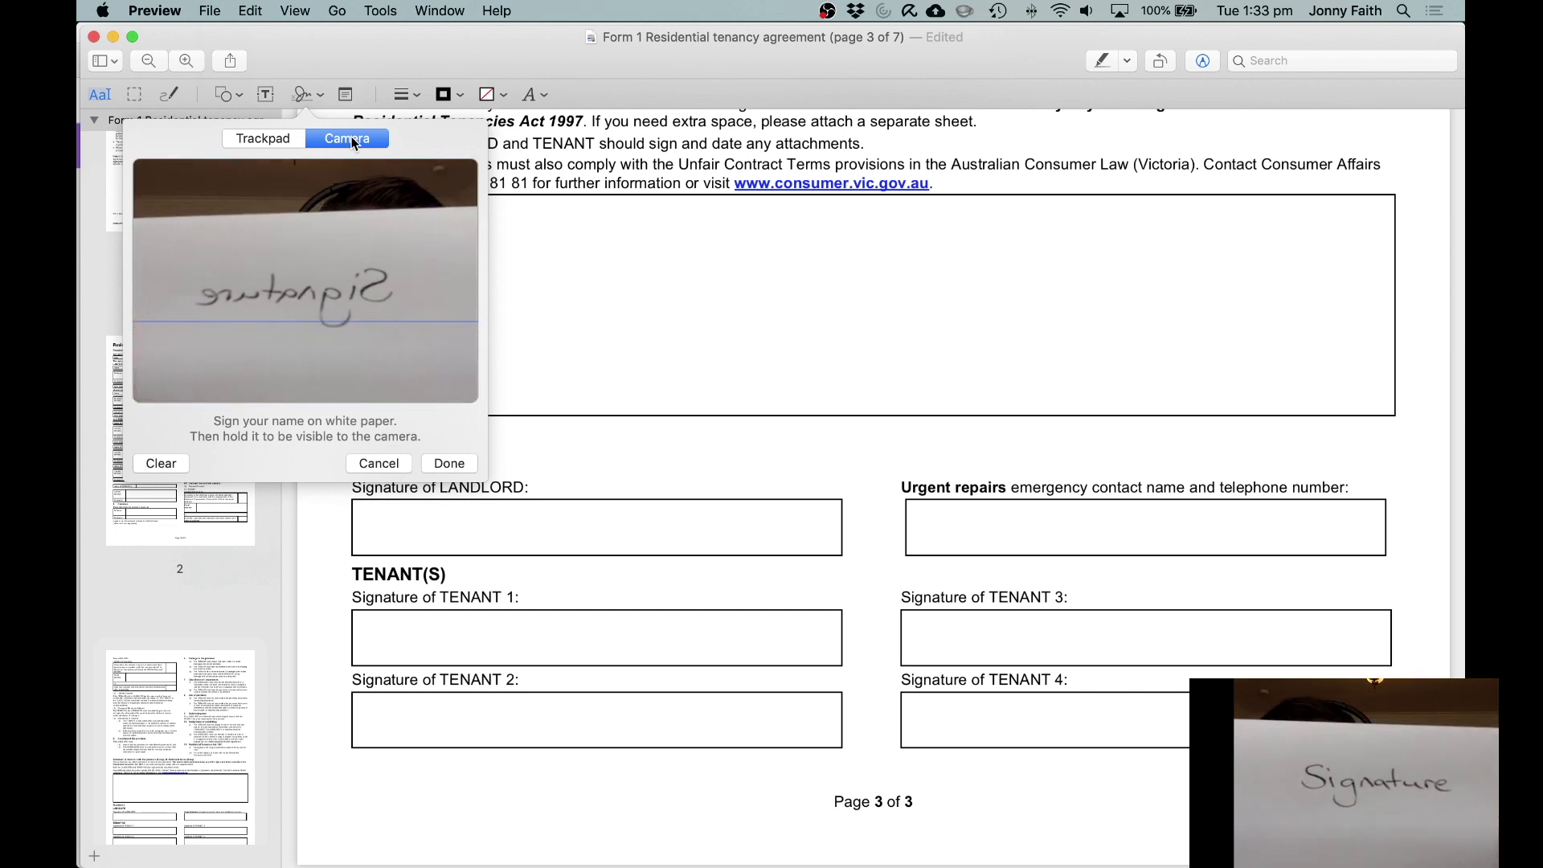
pyautogui.click(450, 465)
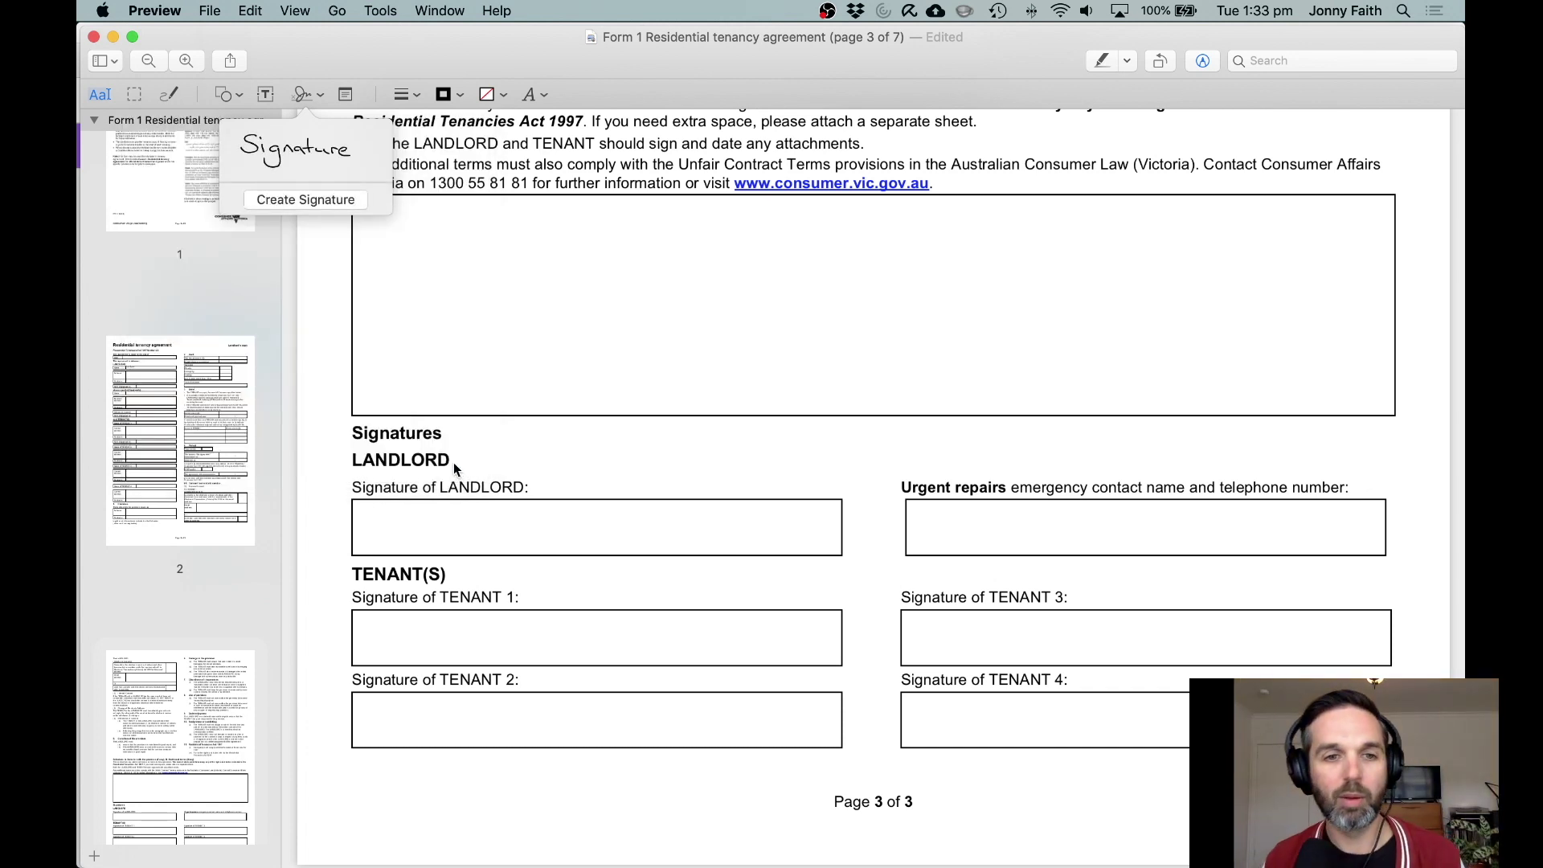
# Step: Insert the saved signature, fit it into the Signature of LANDLORD box, and switch apps
pyautogui.click(290, 153)
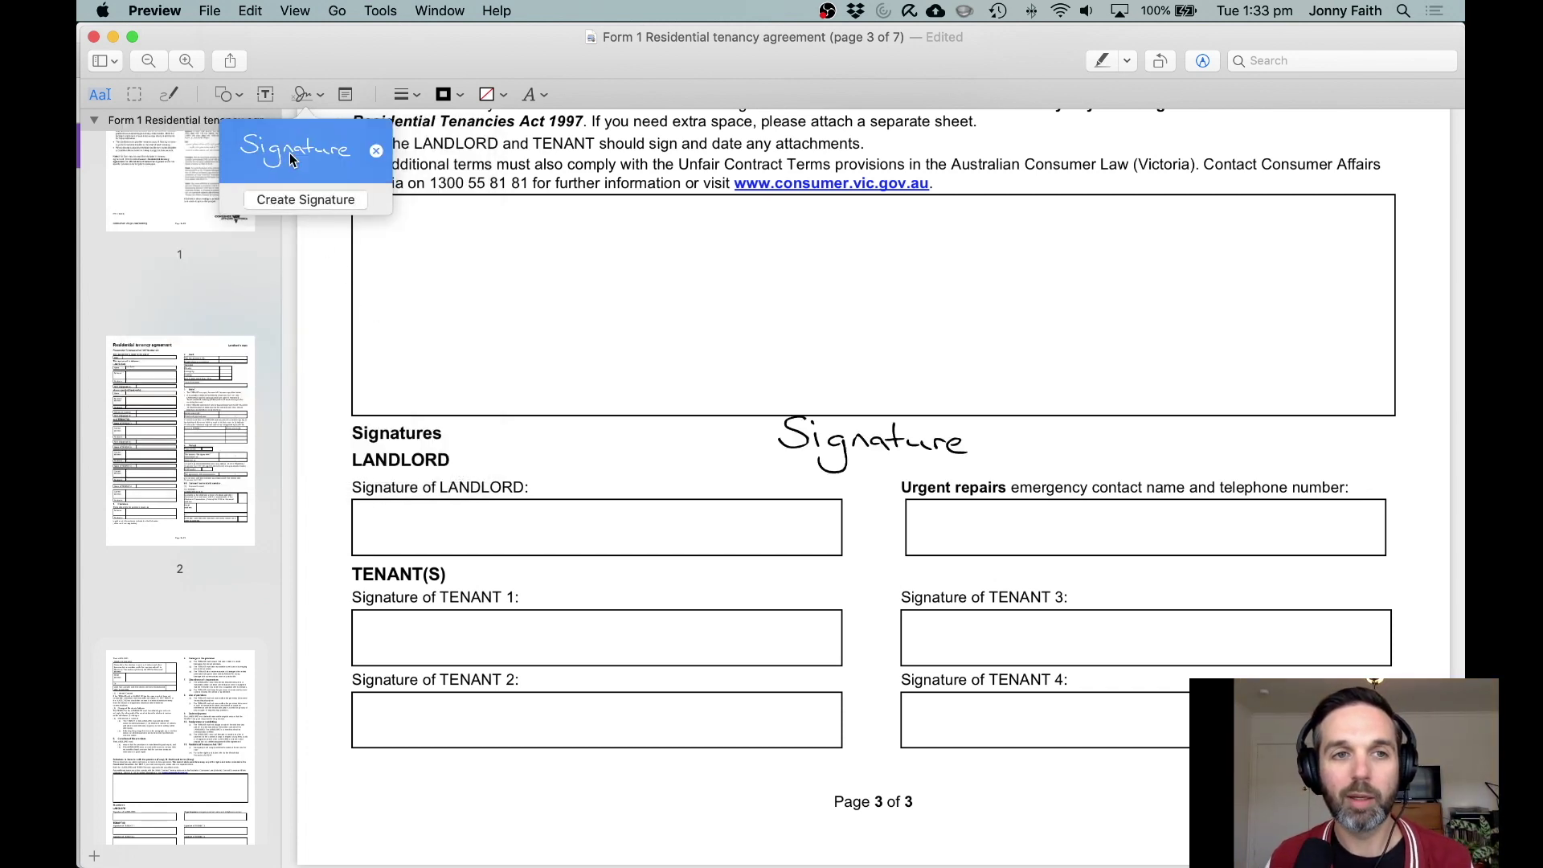
pyautogui.moveTo(904, 444); pyautogui.dragTo(514, 533)
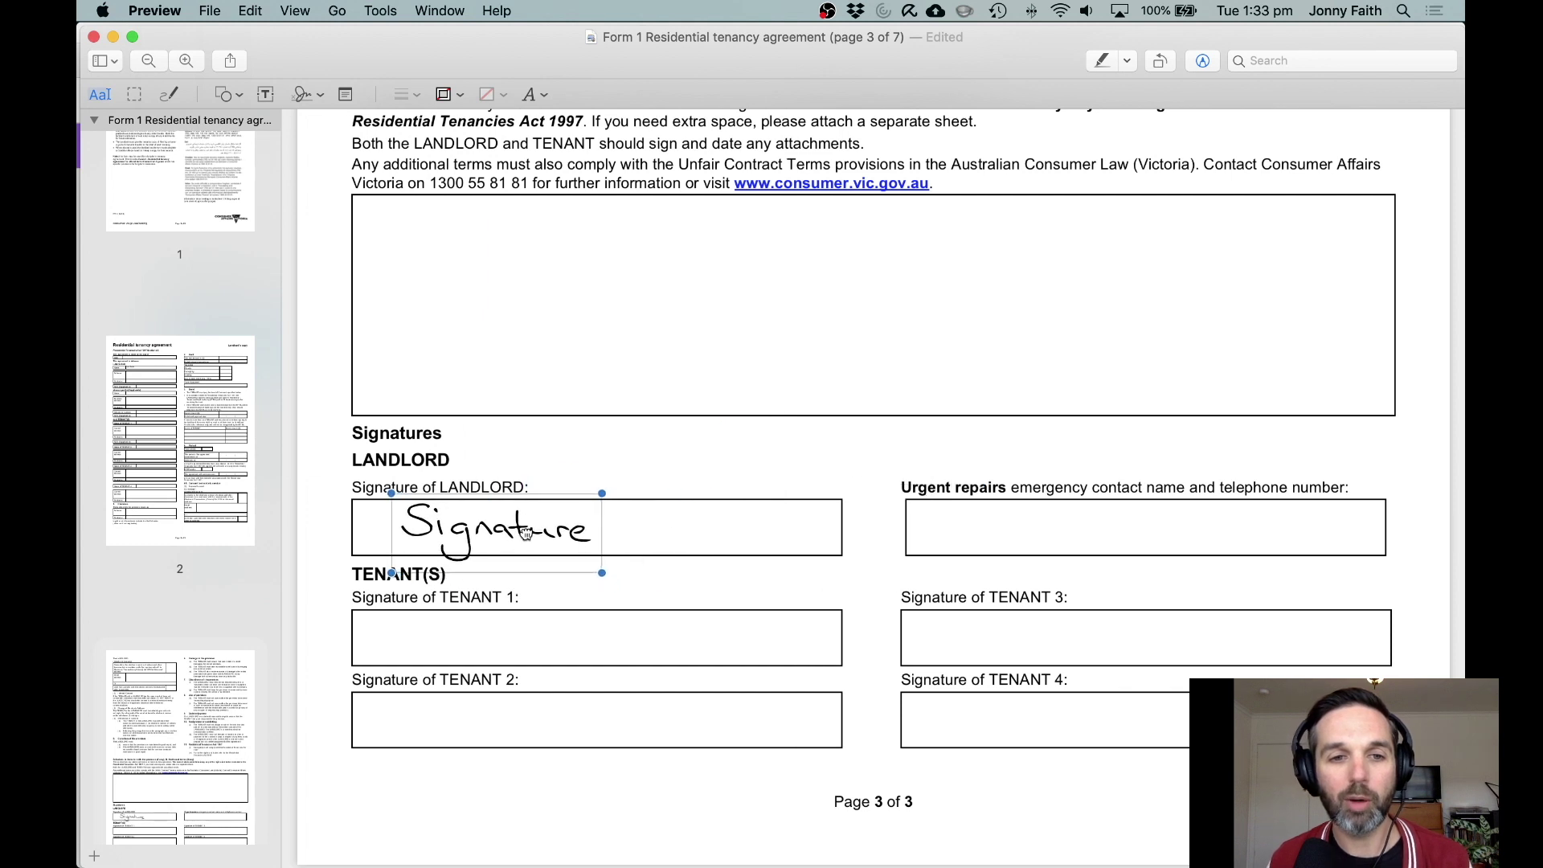
pyautogui.moveTo(596, 496); pyautogui.dragTo(582, 497)
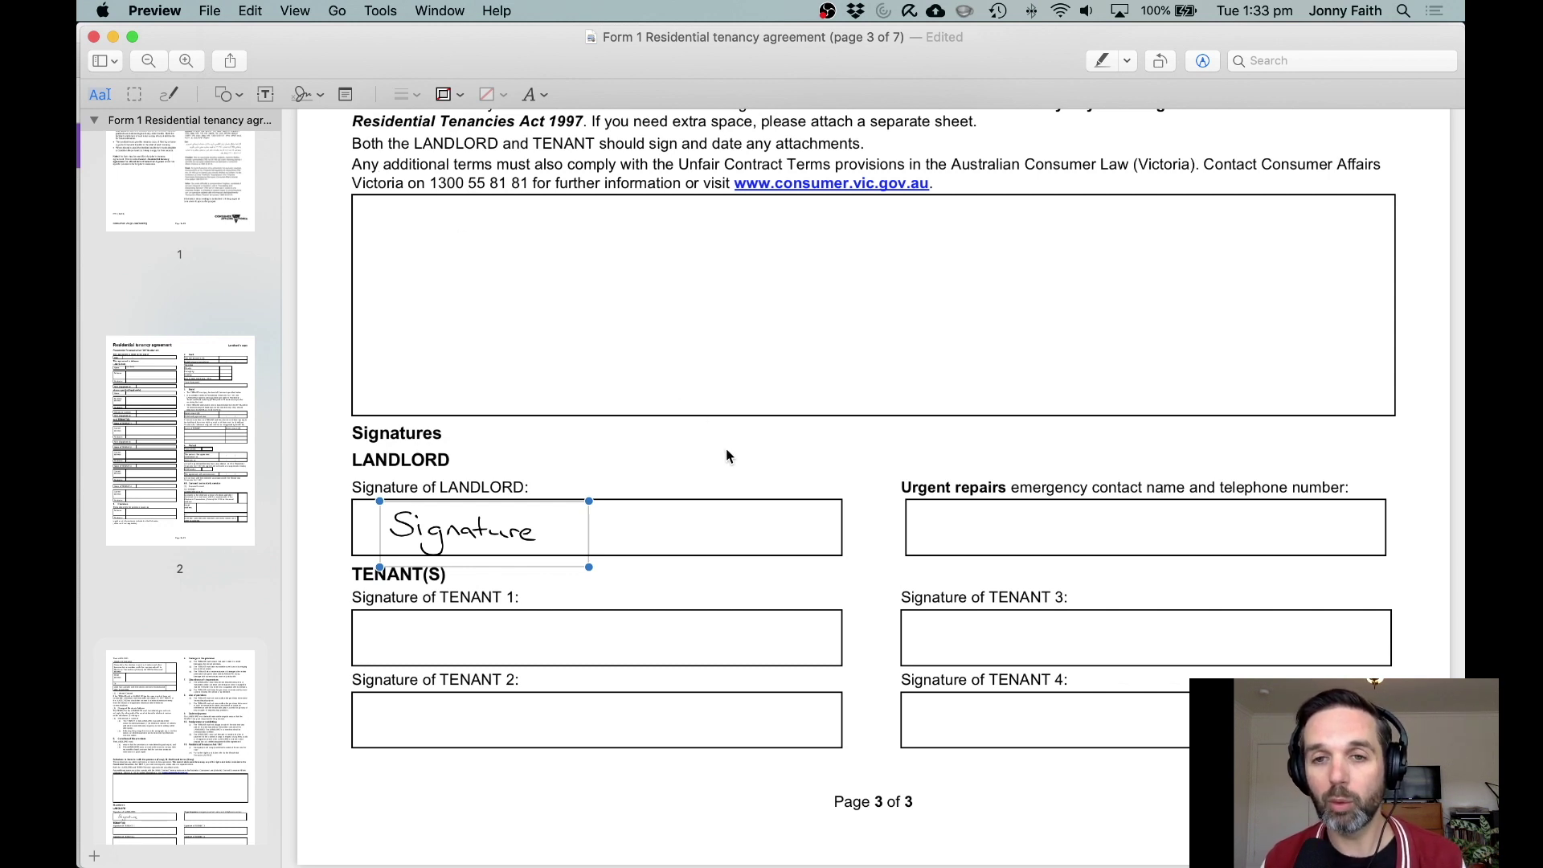
pyautogui.press('cmd+Tab')
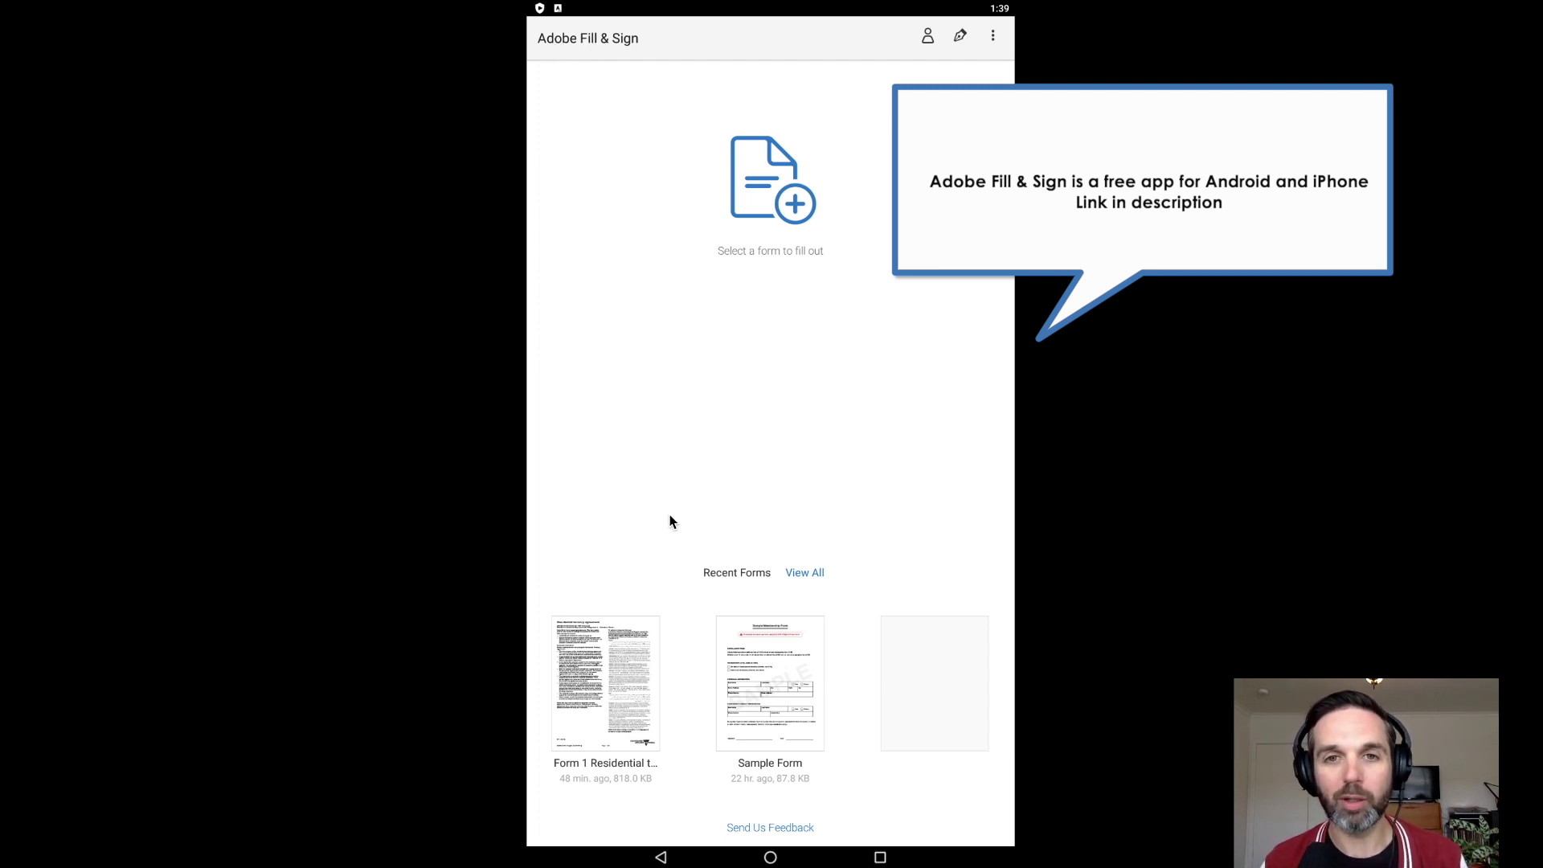
# Step: Open Form 1 Residential tenancy agreement and enter Sam Smith as the business address
pyautogui.click(611, 671)
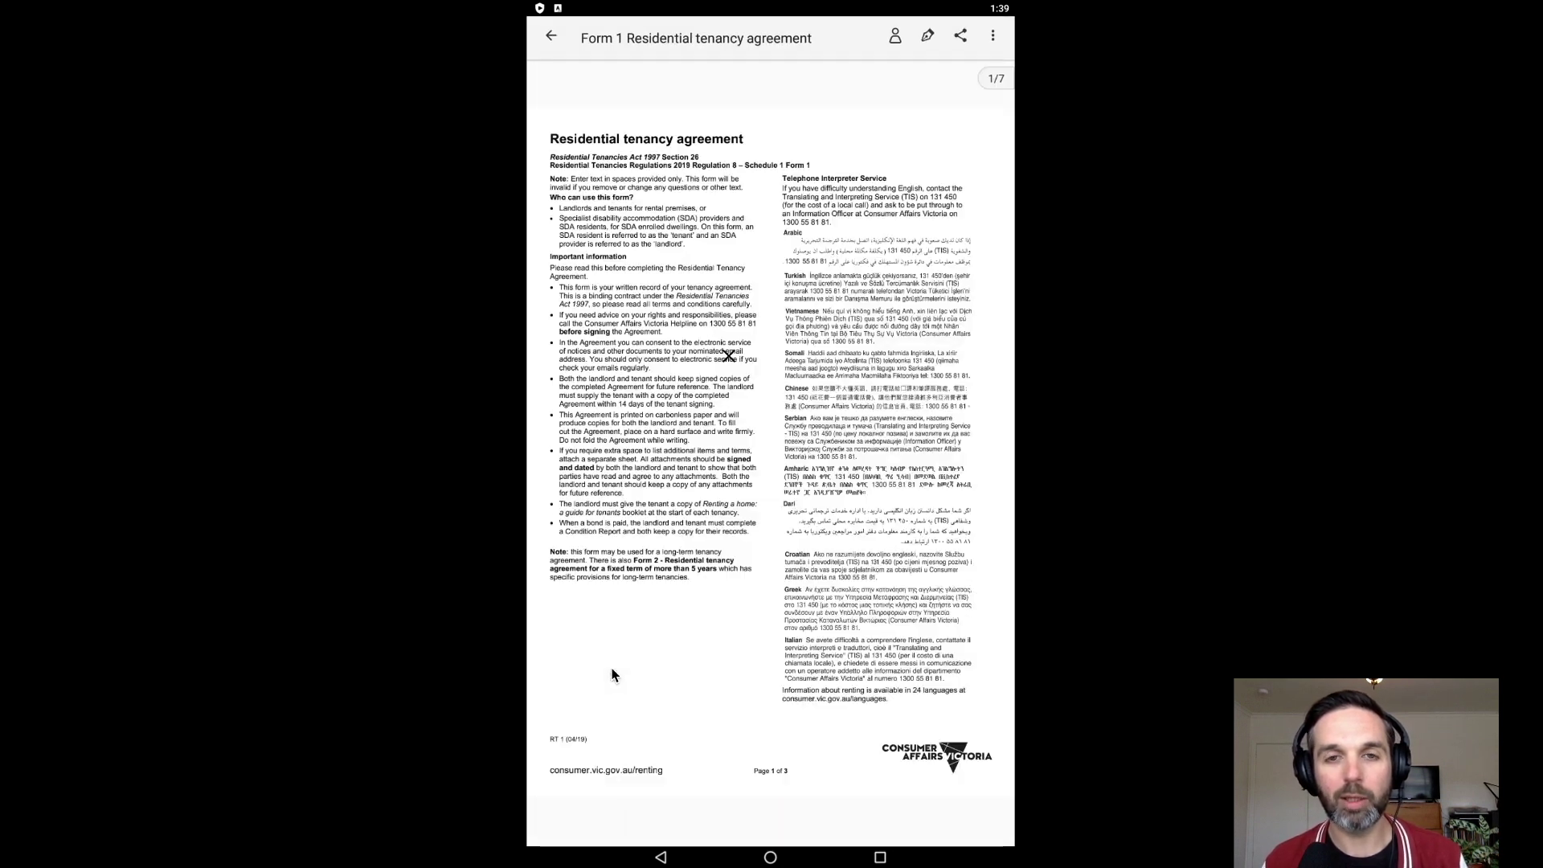
pyautogui.scroll(-5, 731, 419)
pyautogui.scroll(-5, 730, 418)
pyautogui.scroll(-3, 730, 418)
pyautogui.scroll(2, 730, 419)
pyautogui.scroll(-5, 730, 419)
pyautogui.scroll(-2, 729, 419)
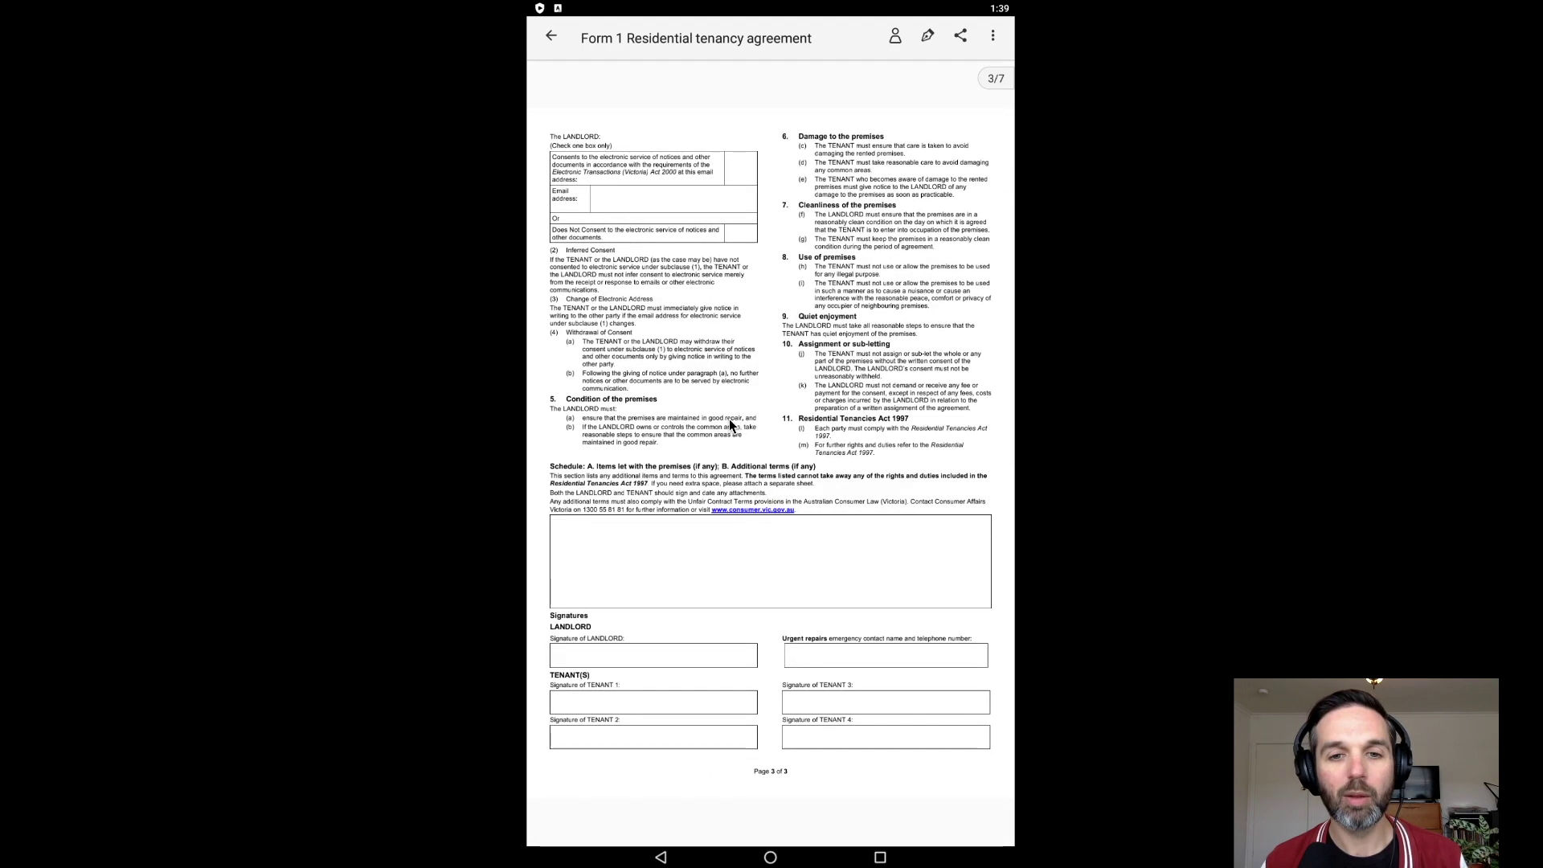
pyautogui.scroll(-1, 730, 418)
pyautogui.scroll(5, 730, 418)
pyautogui.scroll(5, 643, 243)
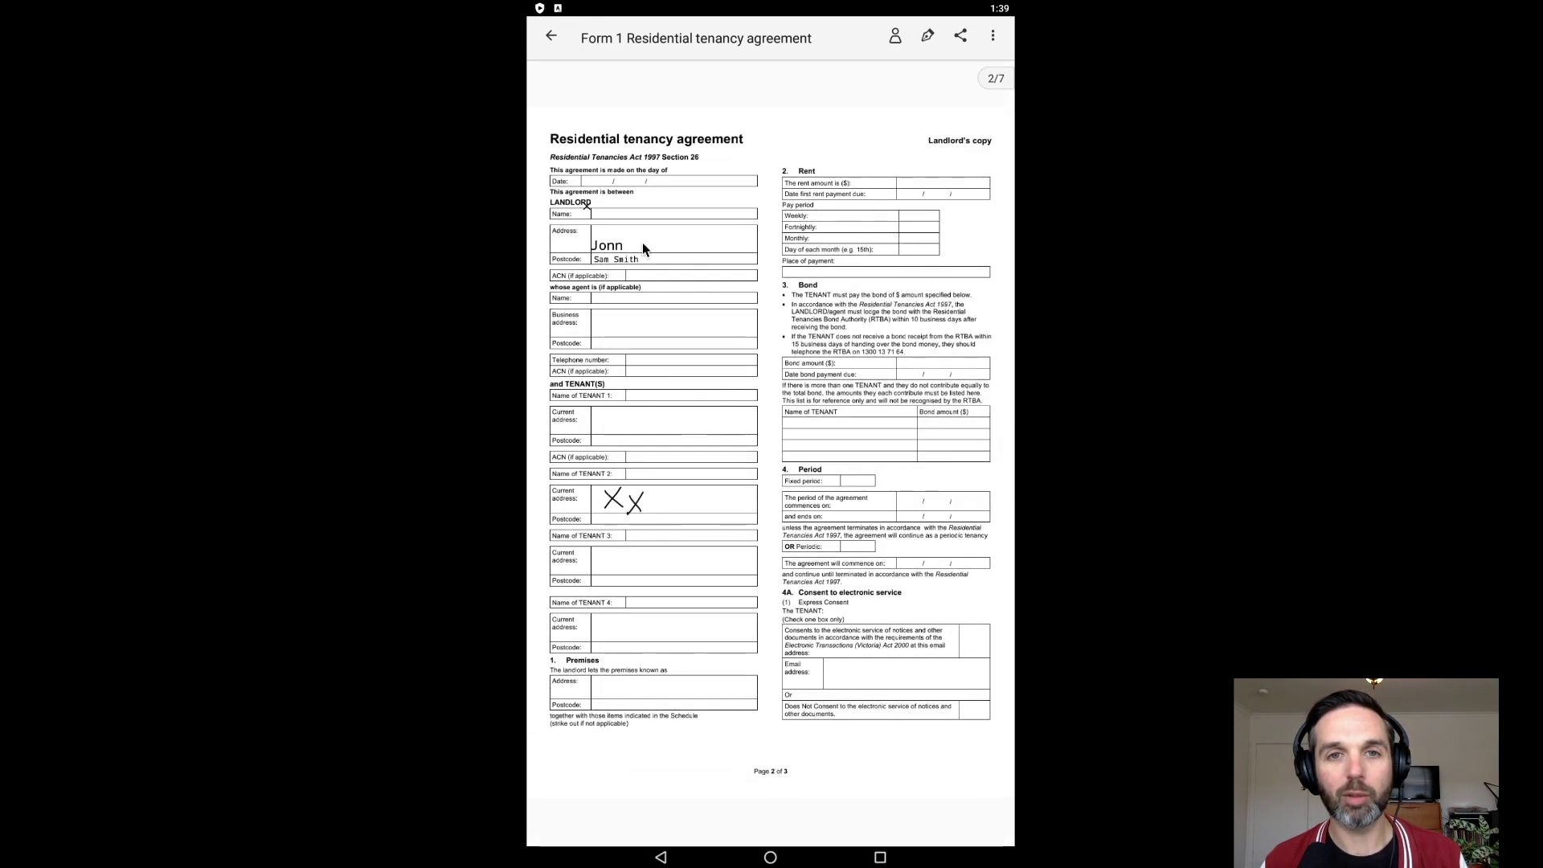
pyautogui.click(611, 326)
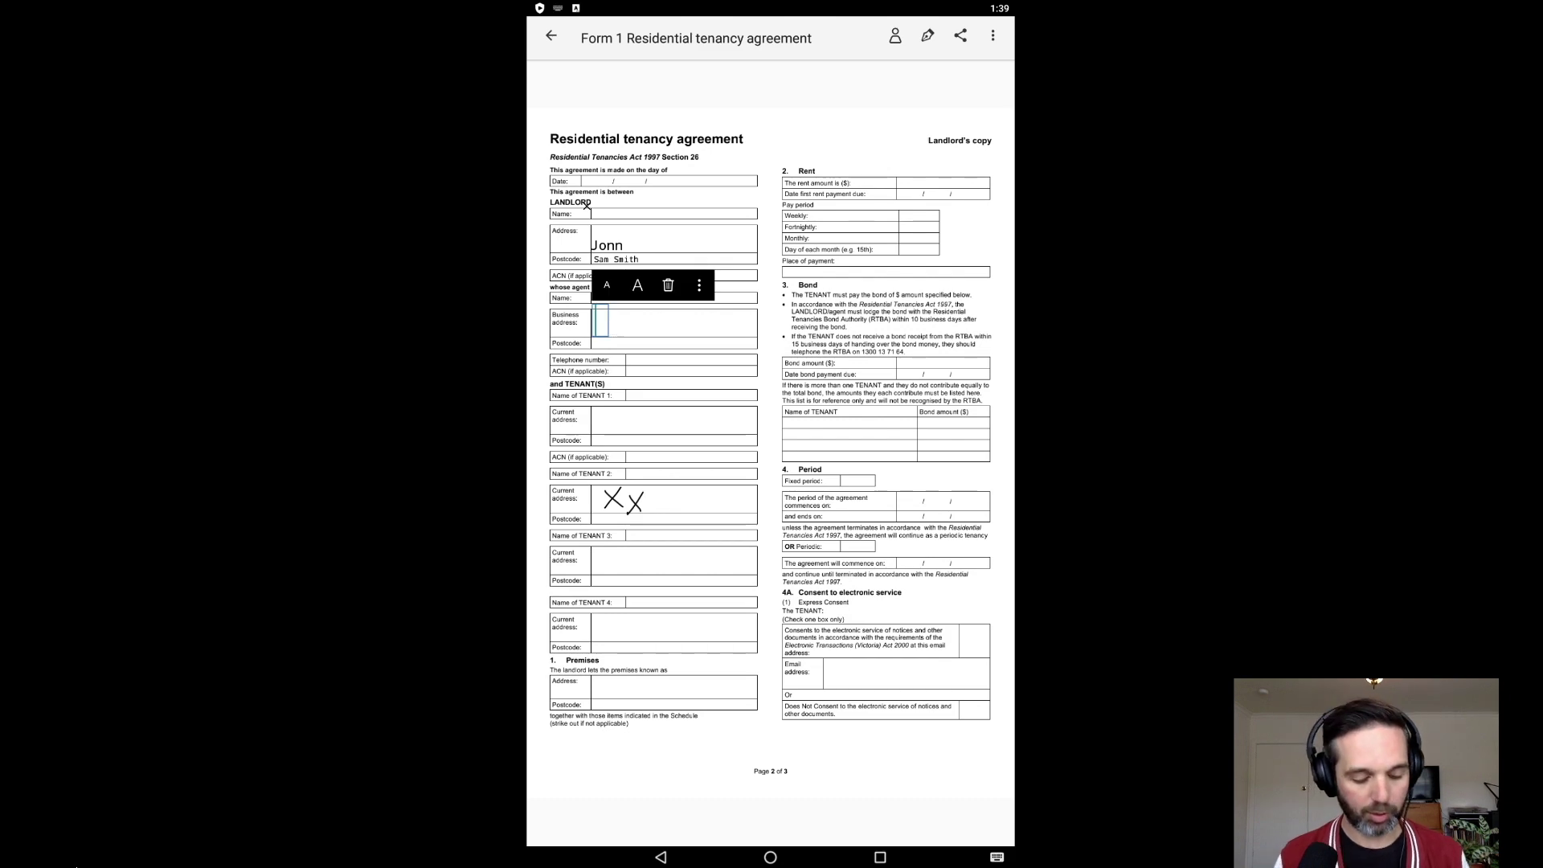
pyautogui.write('Sam Smith')
pyautogui.scroll(-5, 615, 304)
pyautogui.scroll(-5, 614, 304)
pyautogui.scroll(1, 614, 304)
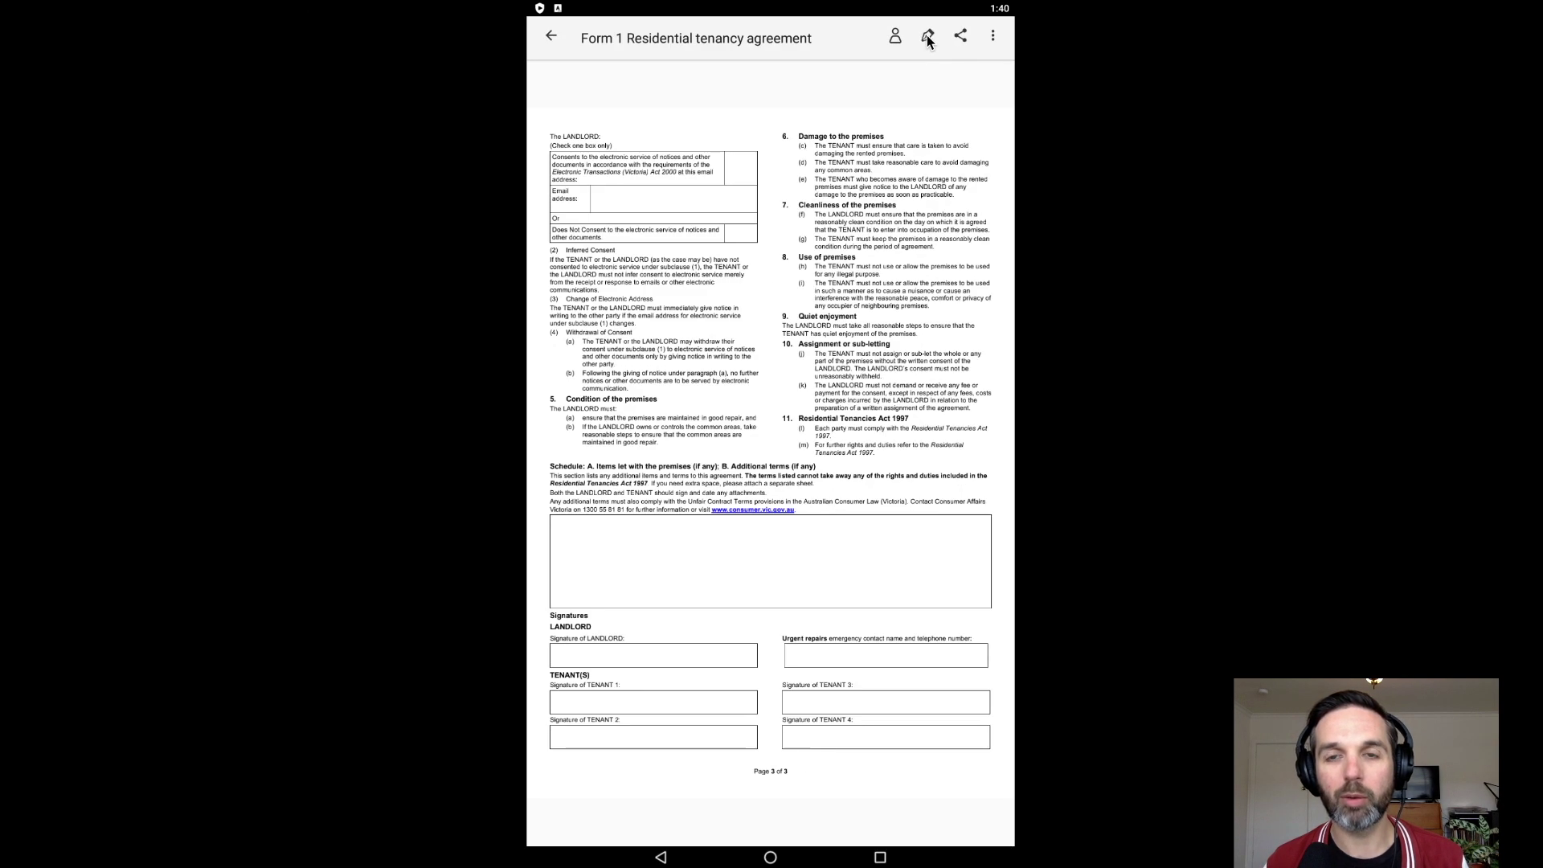
# Step: Delete the saved XX initials and start a new signature
pyautogui.click(927, 41)
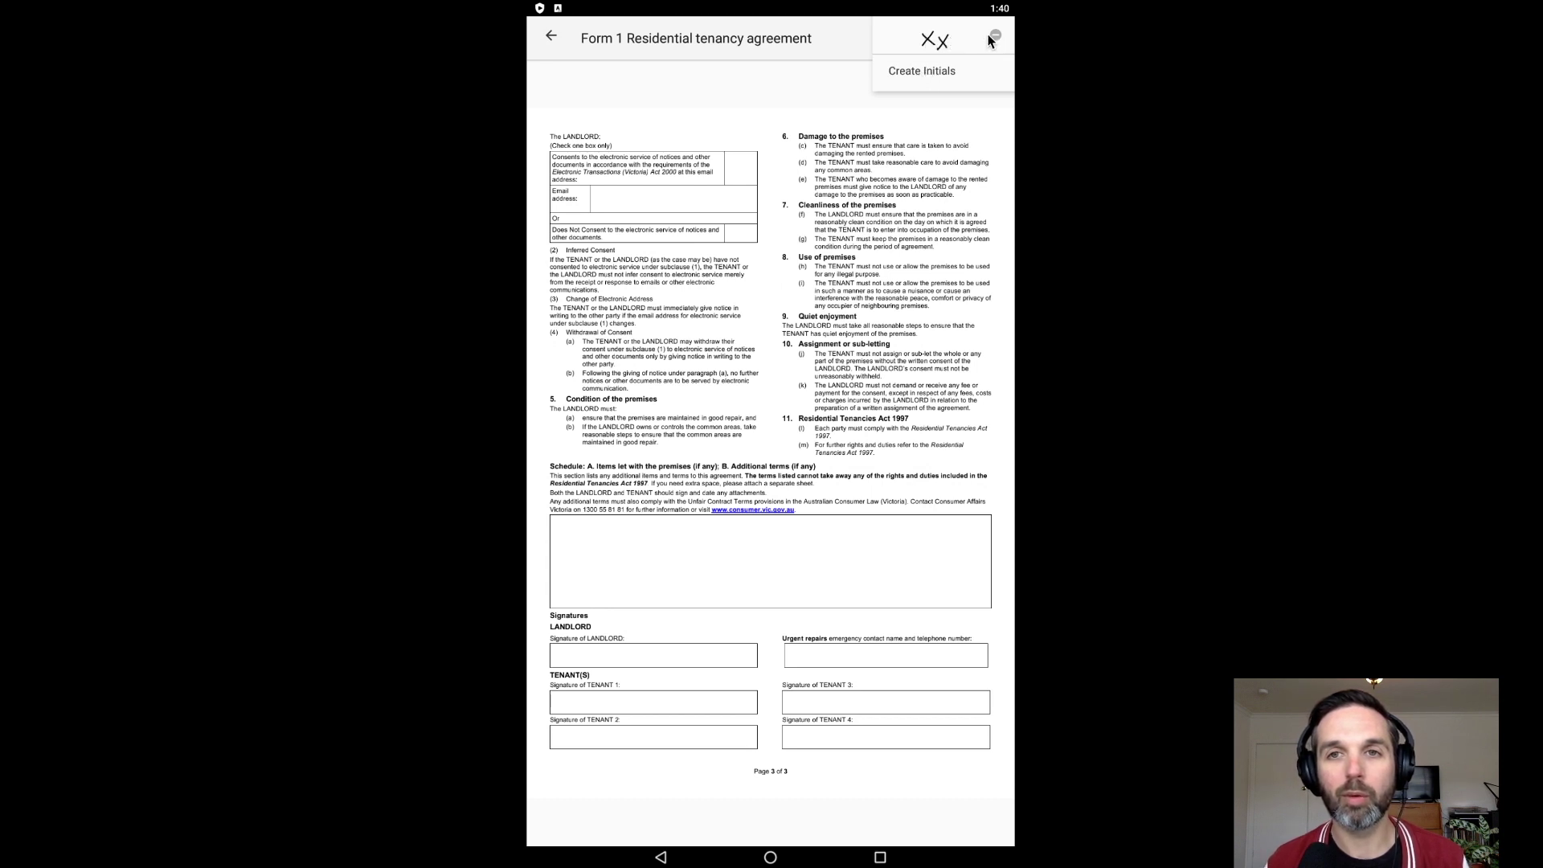
pyautogui.click(995, 35)
pyautogui.click(928, 40)
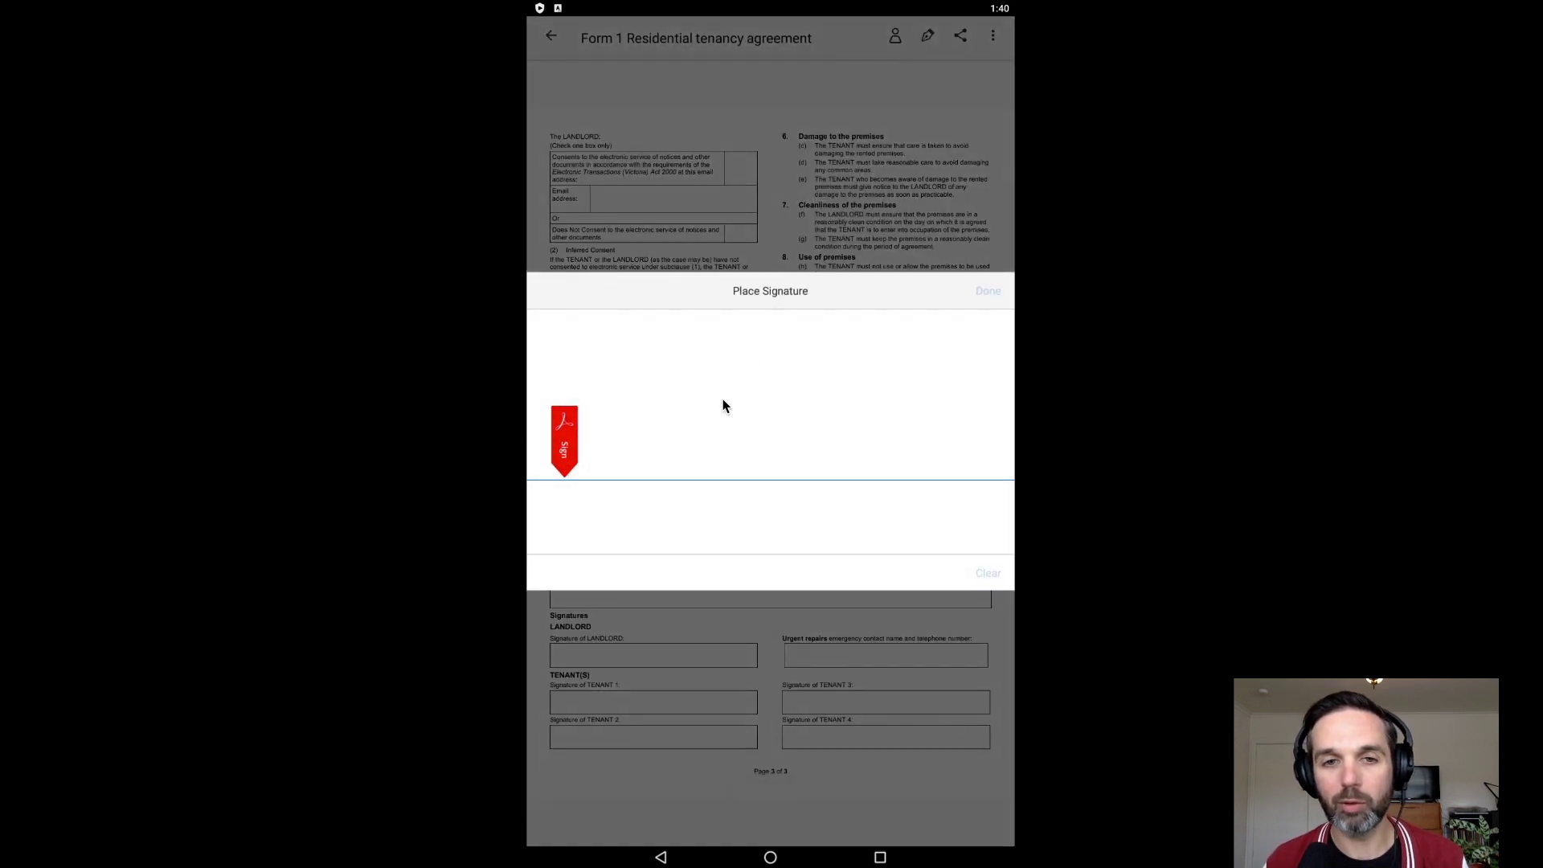
# Step: Hand-draw an XX signature on the signature pad
pyautogui.moveTo(724, 399); pyautogui.dragTo(650, 486)
pyautogui.moveTo(659, 403); pyautogui.dragTo(740, 482)
pyautogui.moveTo(812, 417); pyautogui.dragTo(755, 480)
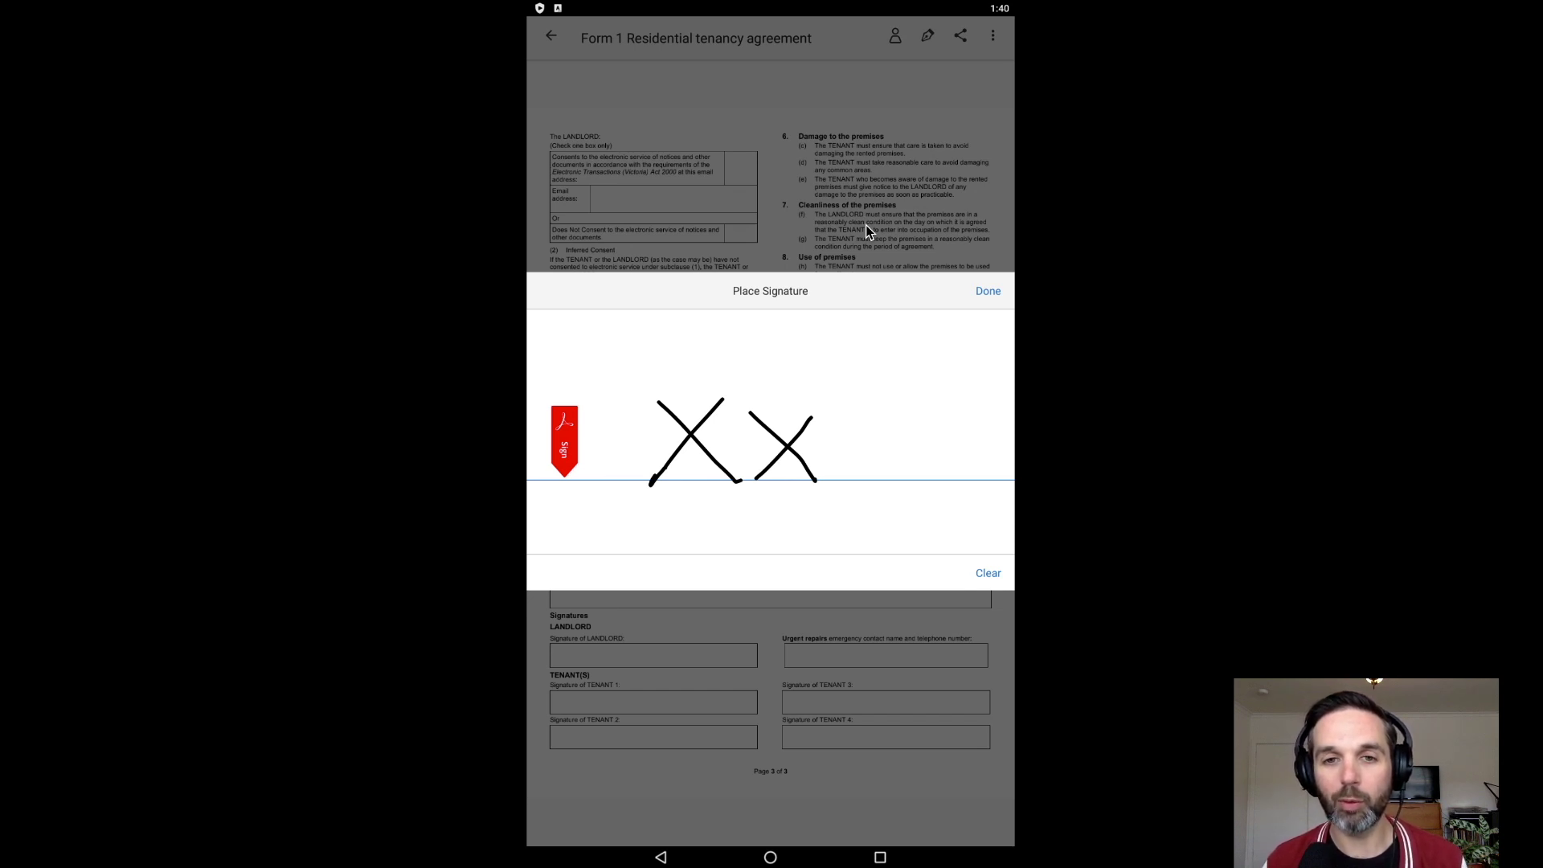
# Step: Drop the drawn XX signature into the Signature of LANDLORD box and switch to Firefox
pyautogui.click(989, 291)
pyautogui.moveTo(778, 469); pyautogui.dragTo(738, 519)
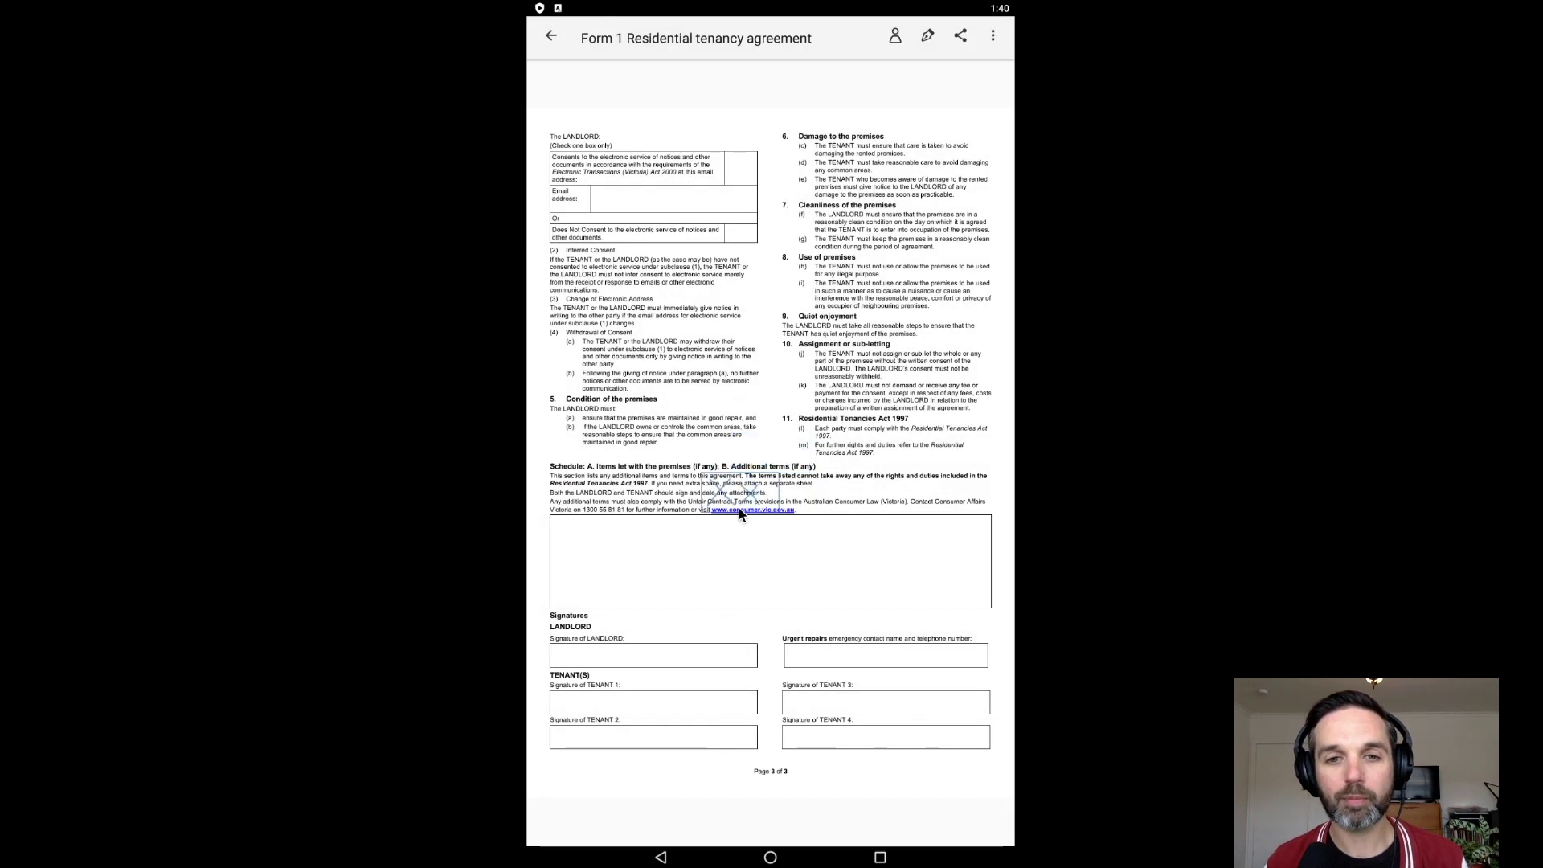
pyautogui.moveTo(621, 647); pyautogui.dragTo(596, 661)
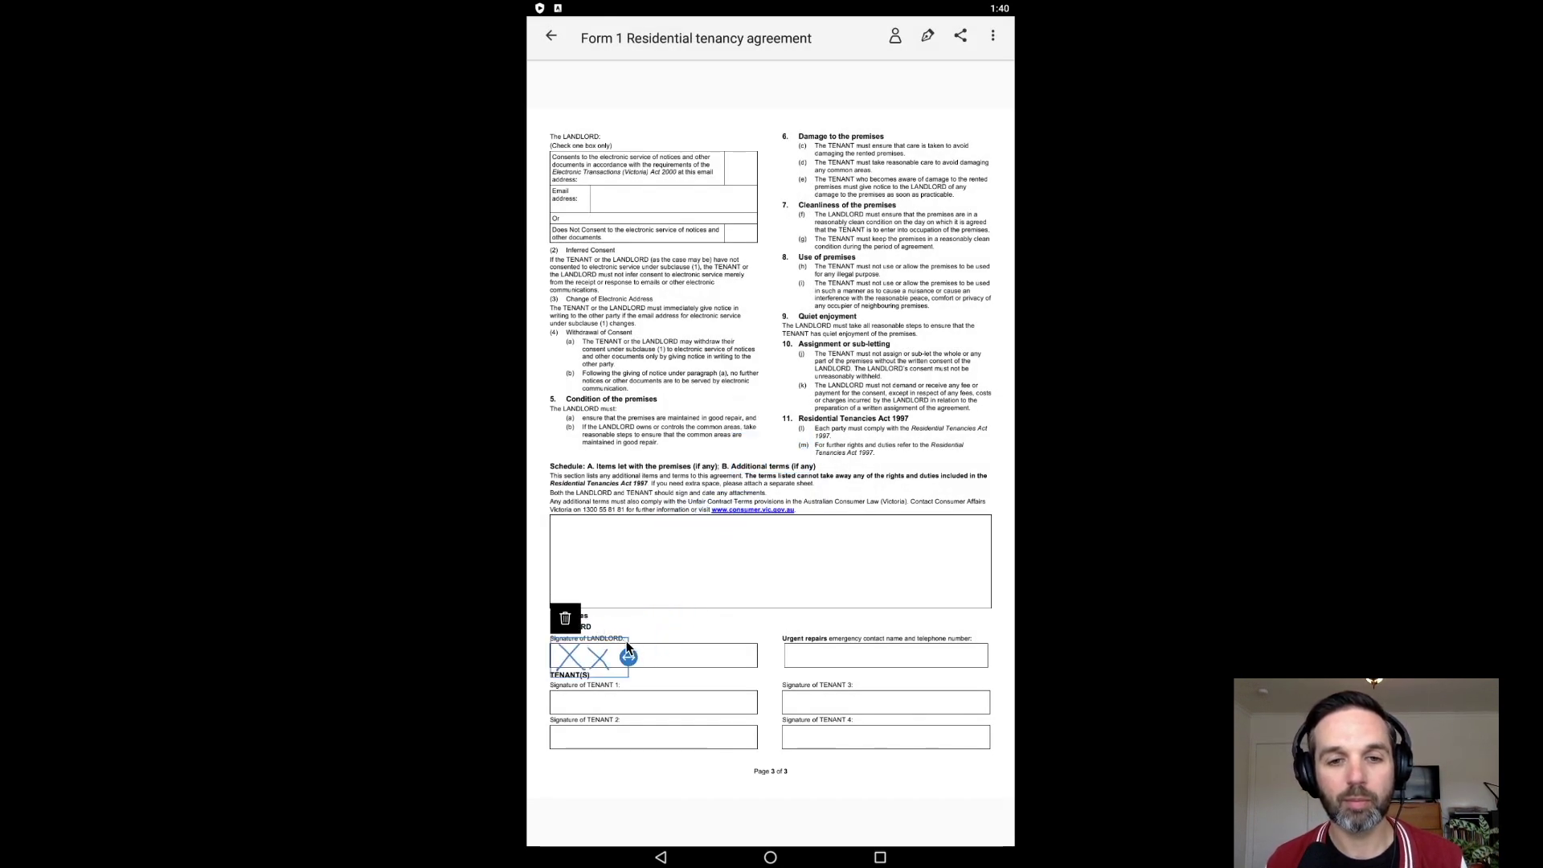
pyautogui.press('super+Tab')
pyautogui.press('super+Tab')
pyautogui.press('super+Tab')
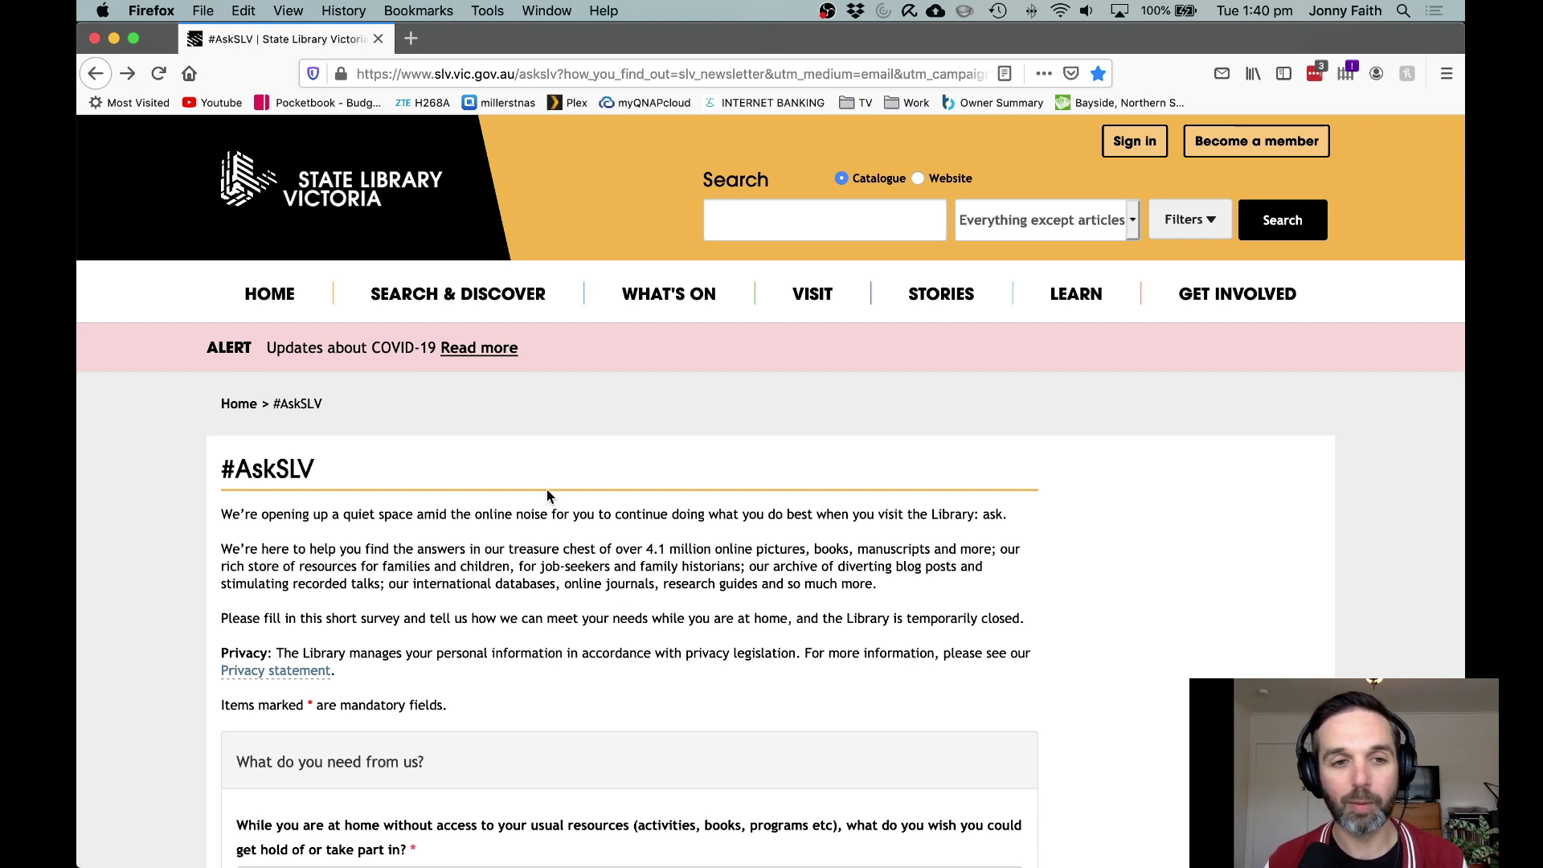
pyautogui.scroll(-3, 547, 495)
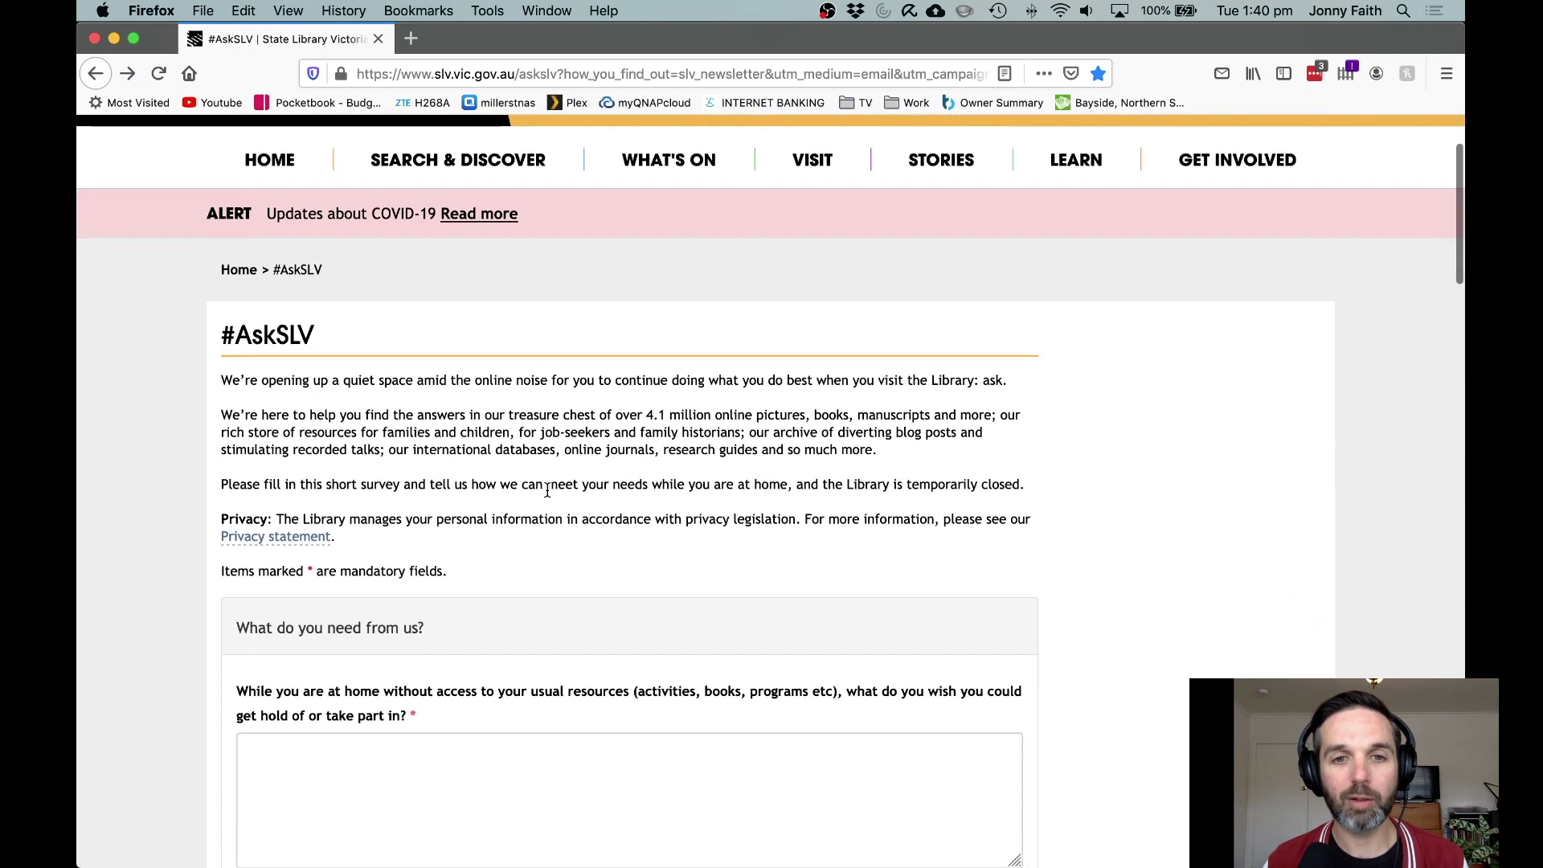
pyautogui.scroll(-2, 546, 495)
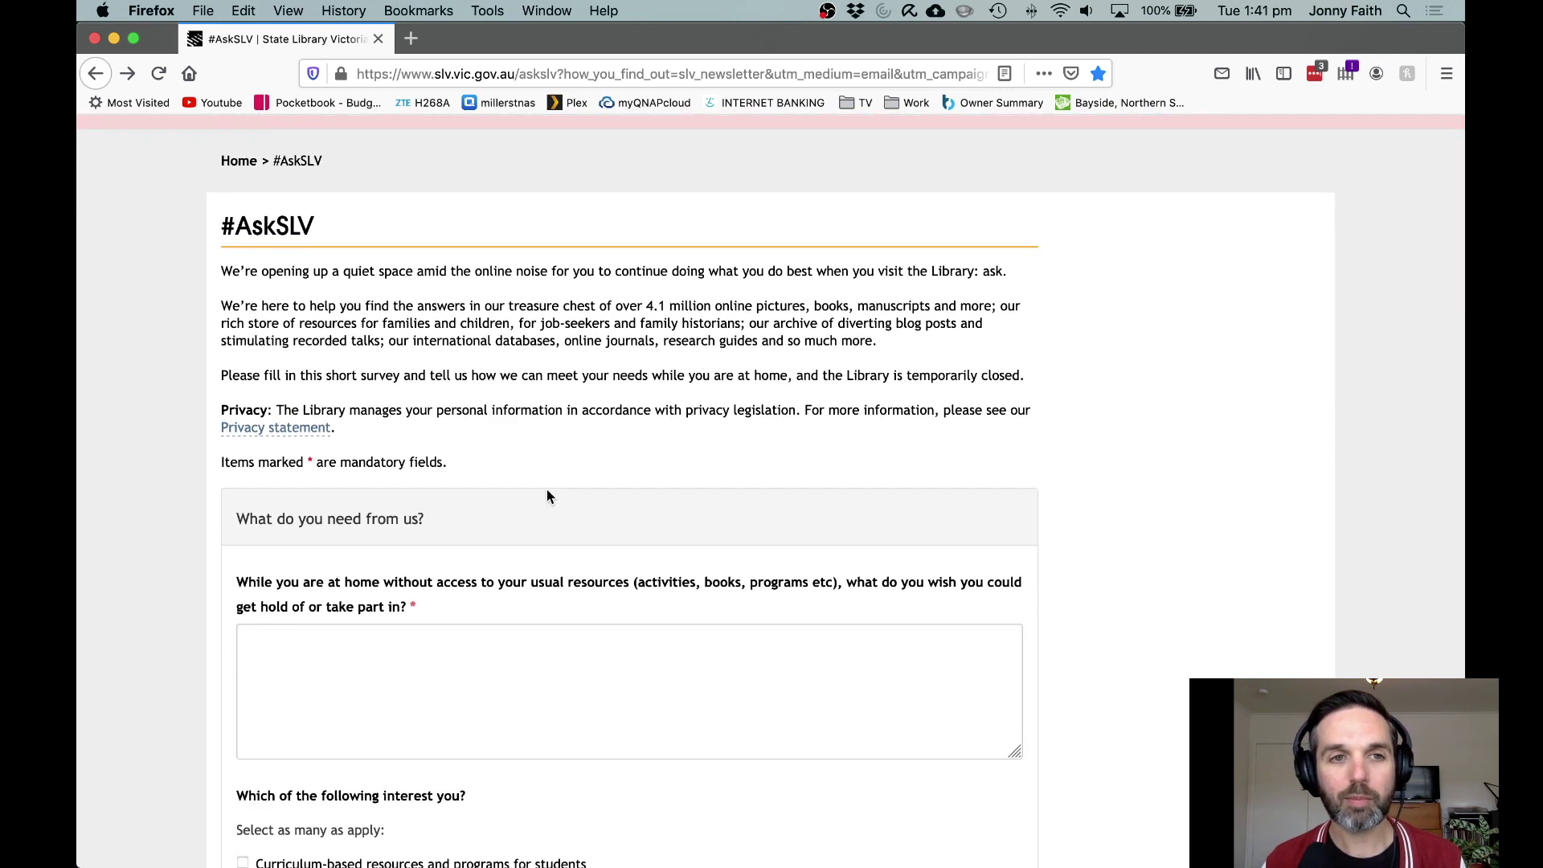
pyautogui.scroll(5, 546, 494)
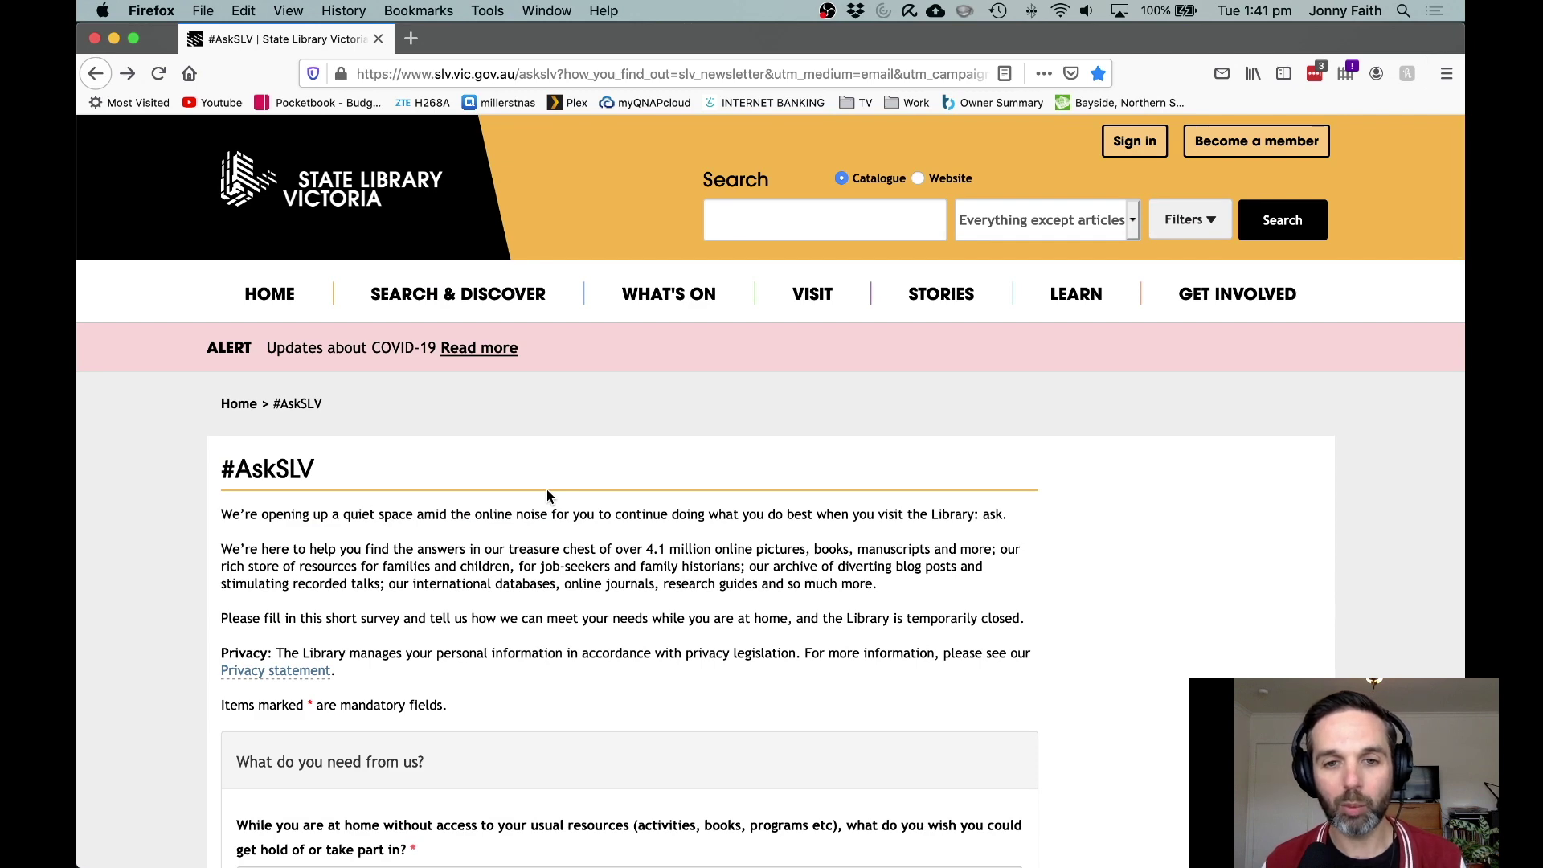
pyautogui.scroll(-2, 548, 495)
pyautogui.scroll(-2, 547, 496)
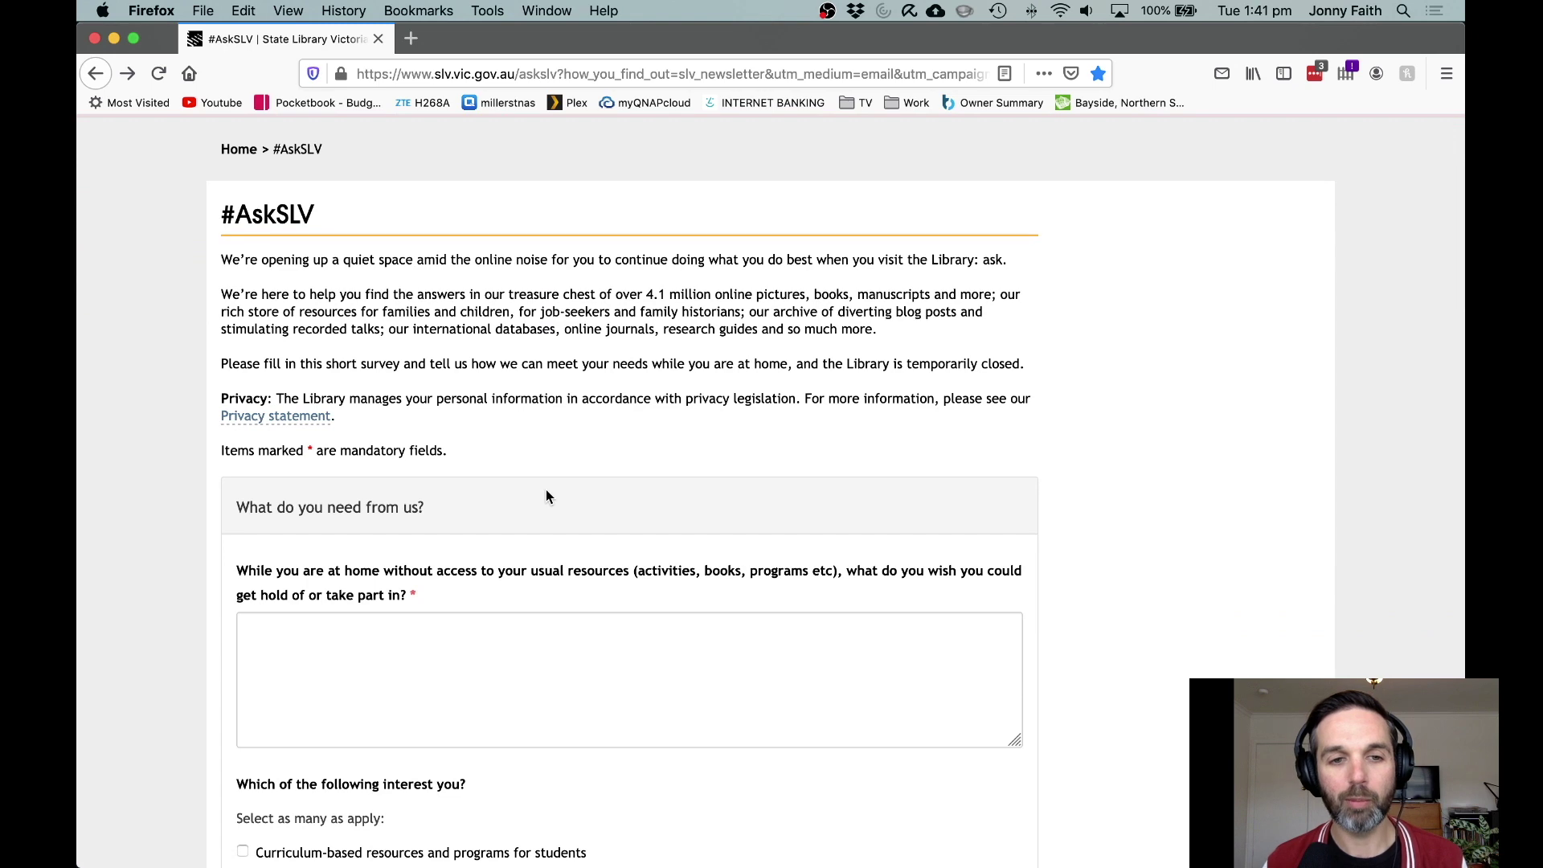
pyautogui.scroll(-3, 548, 496)
pyautogui.scroll(-3, 547, 496)
pyautogui.scroll(1, 547, 496)
pyautogui.scroll(5, 546, 496)
pyautogui.scroll(2, 546, 496)
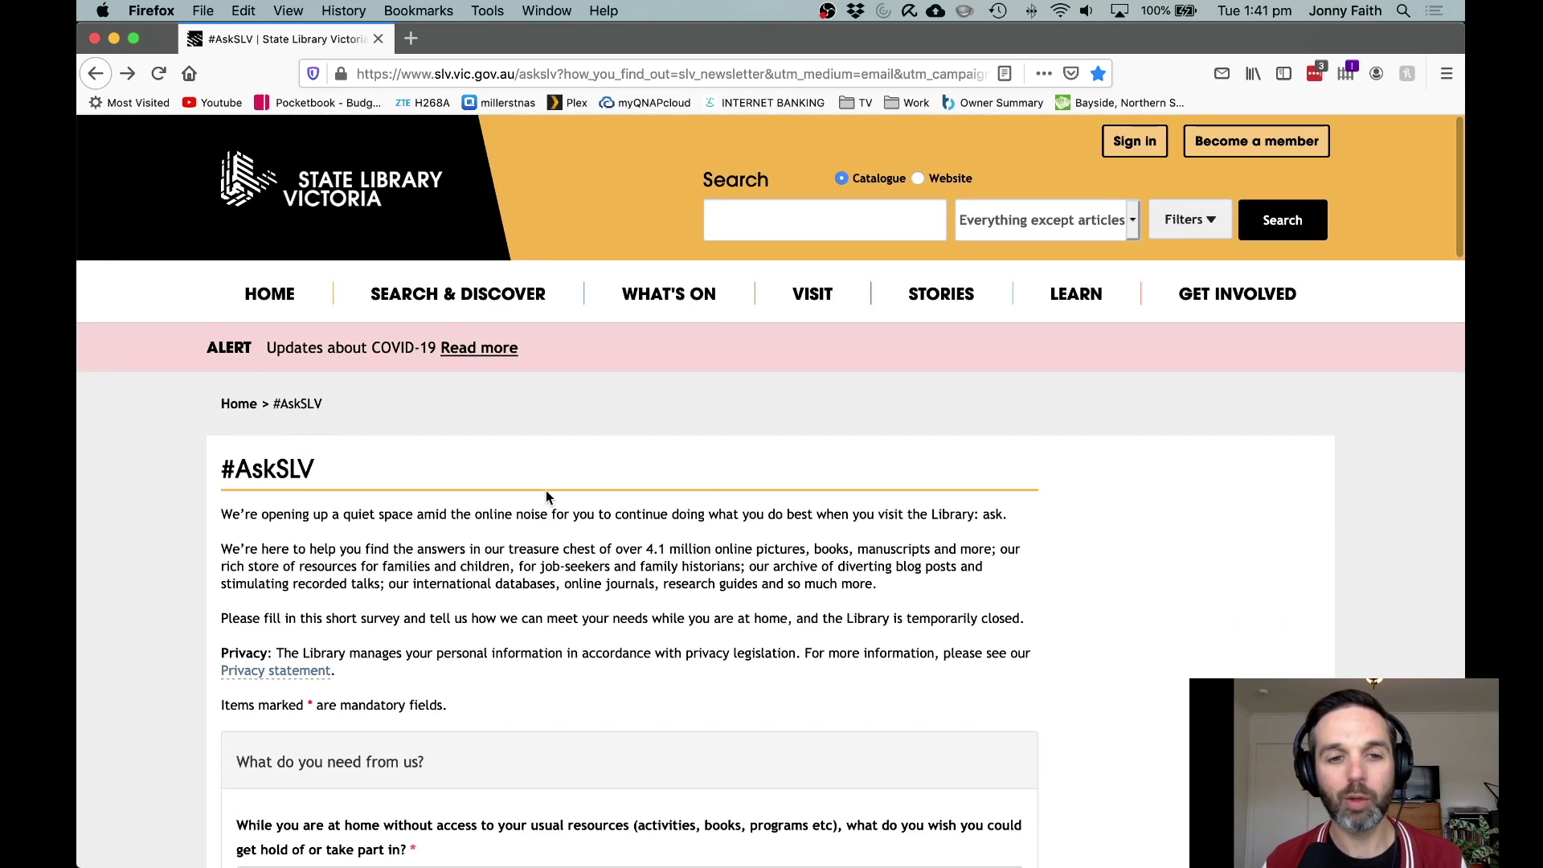